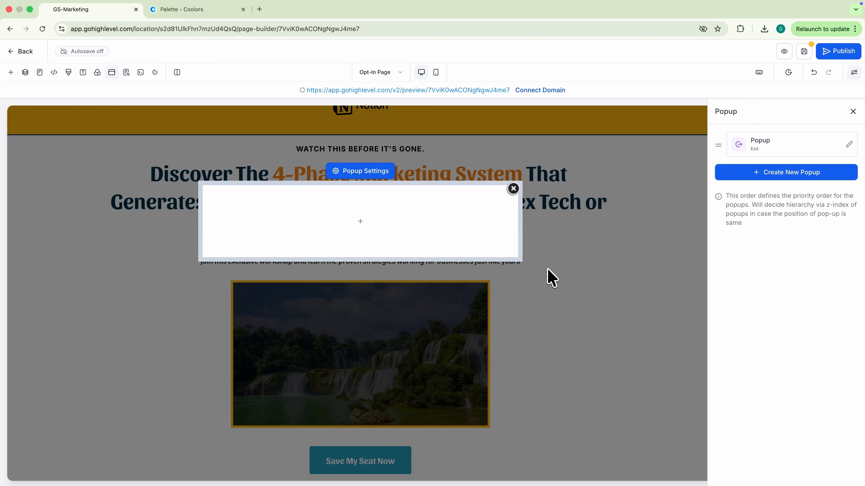
Step: Add a one-column row to the popup with the headline 'You're One Step Away! Enter Your Info Below.'
left_click(355, 223)
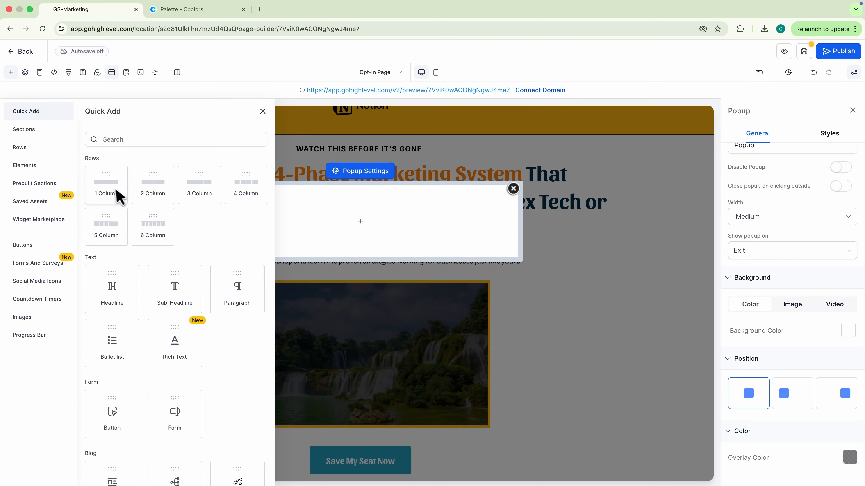
left_click(119, 196)
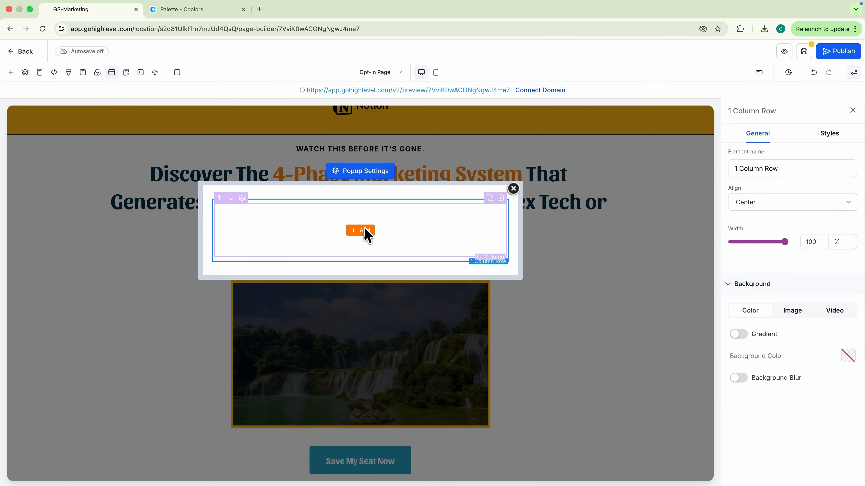
left_click(363, 231)
left_click(107, 299)
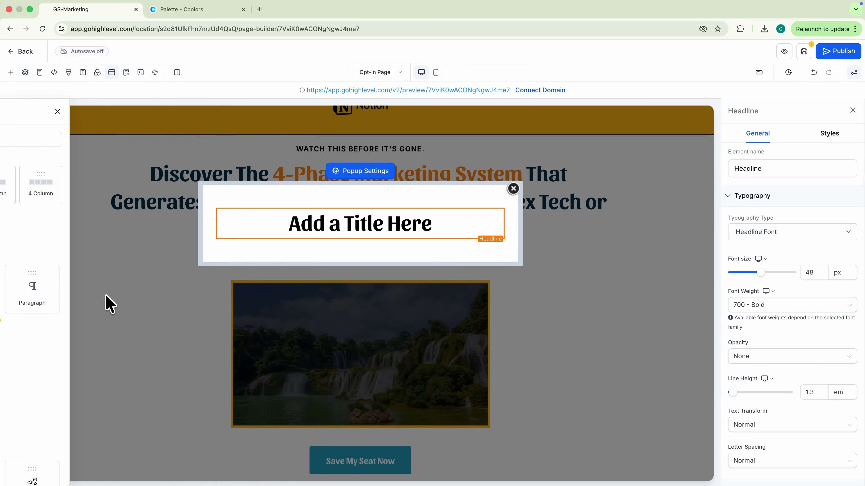
left_click(330, 226)
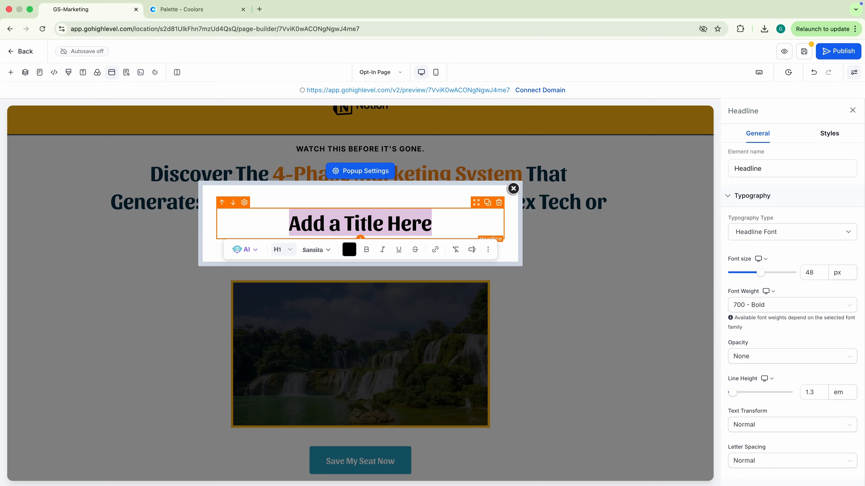
type("You're One Step Away!")
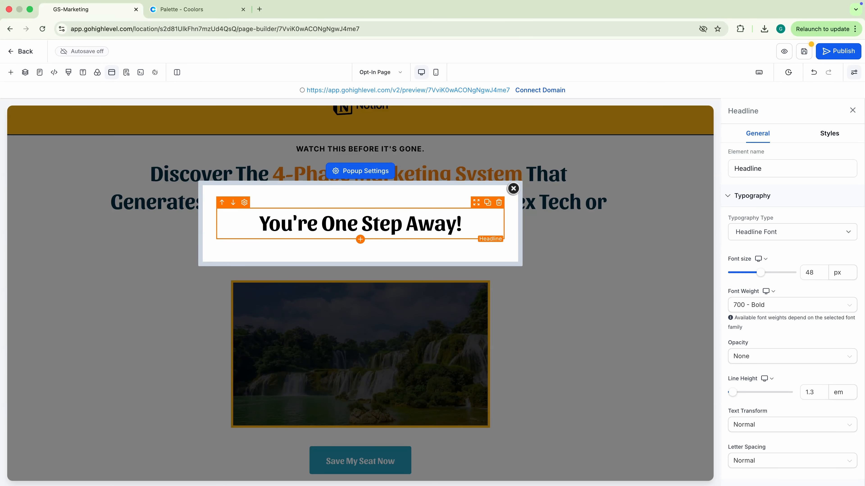
type(" Enter Your Info Below.")
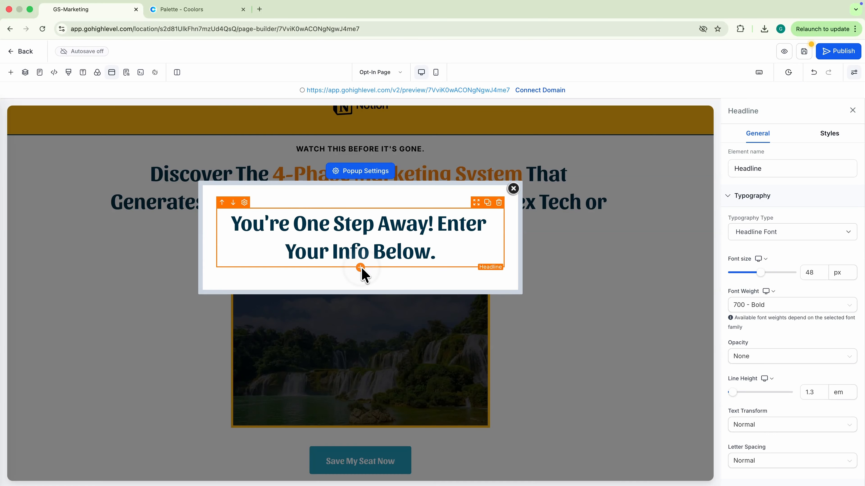
Step: Add a paragraph under the headline about securing a seat to get instant access to everything
left_click(360, 268)
left_click(240, 293)
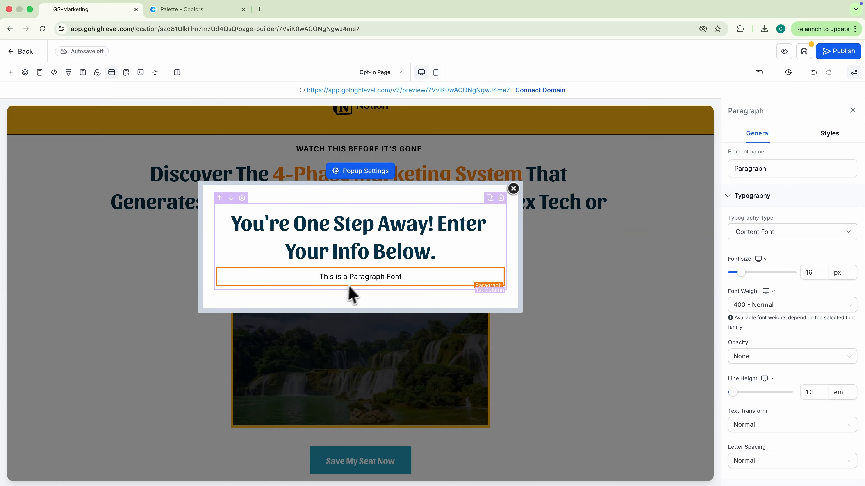
triple_click(354, 277)
type("Ser")
left_click(384, 279)
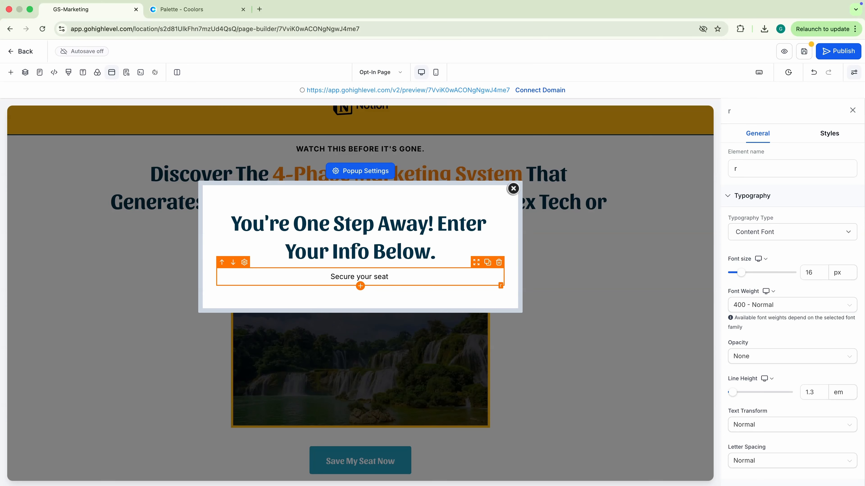
type("get instant access to everything.")
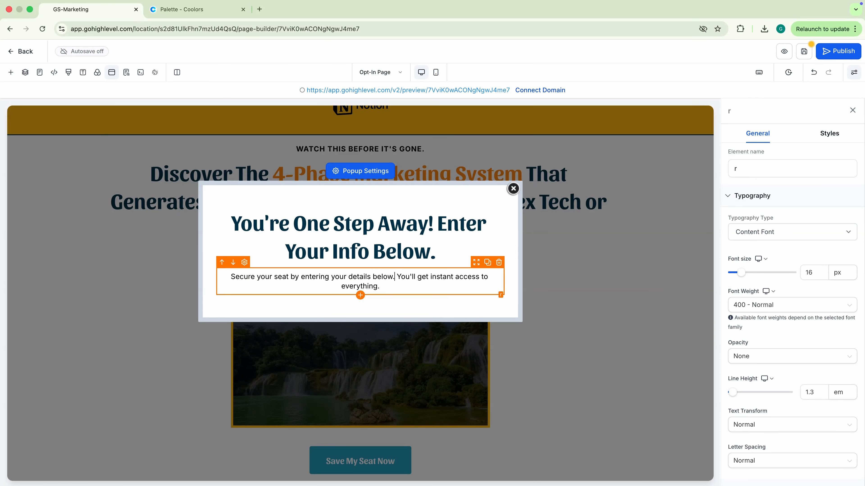
triple_click(385, 279)
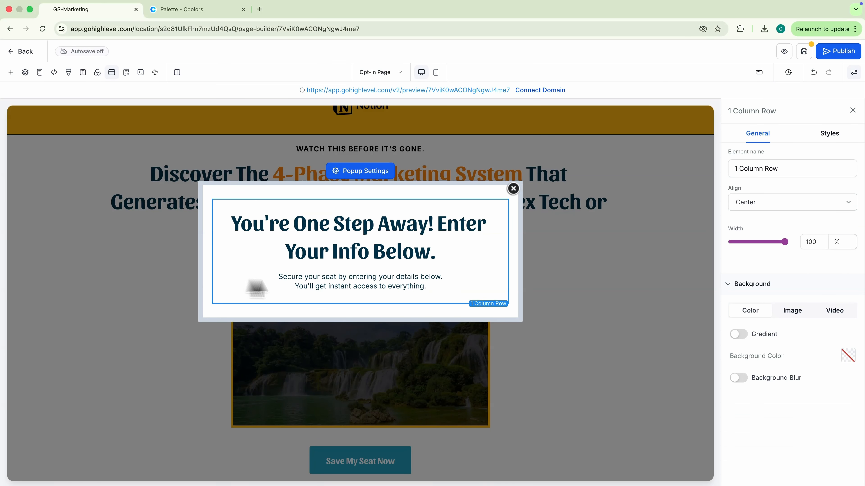
left_click(330, 279)
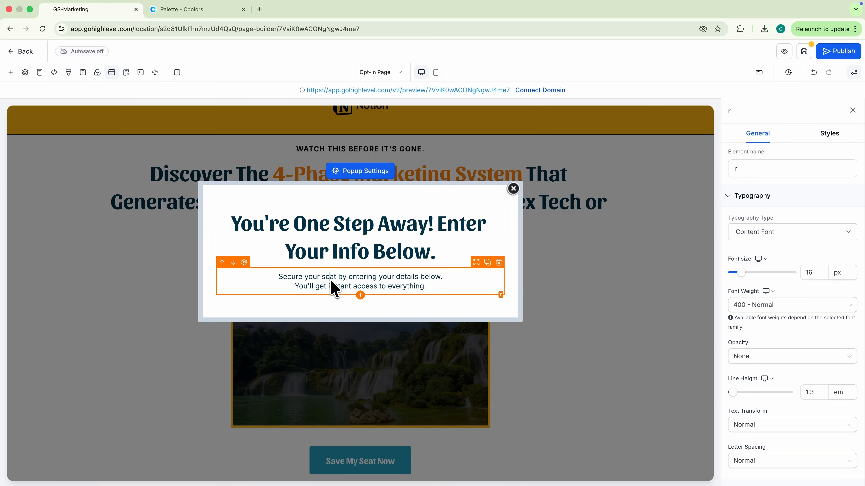
left_click(360, 295)
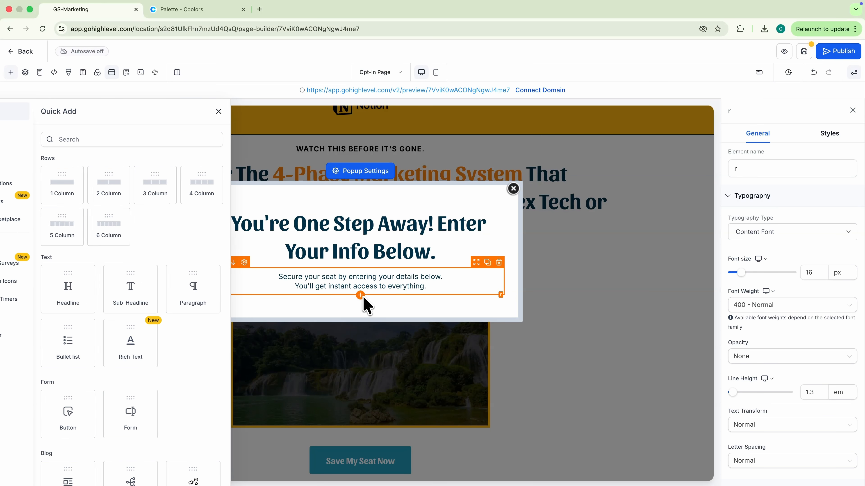
left_click(154, 144)
Step: Insert a form element into the popup and choose the Free Course Opt-In Form
type("form")
left_click(179, 204)
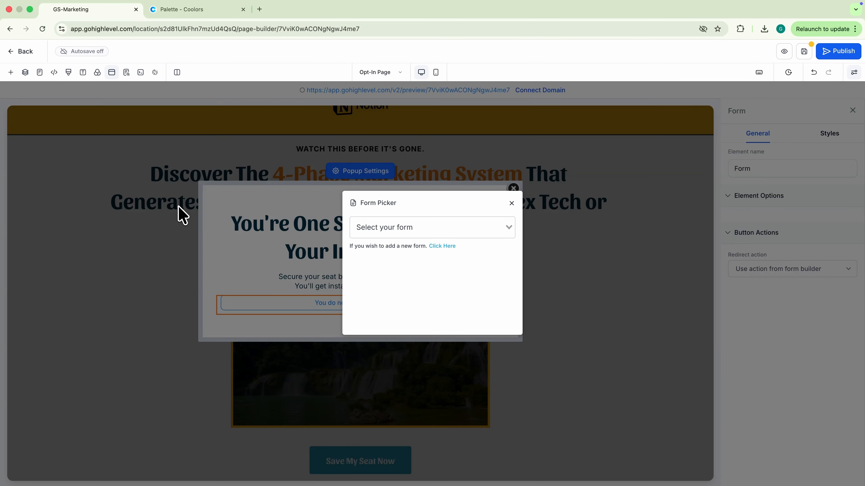
left_click(400, 234)
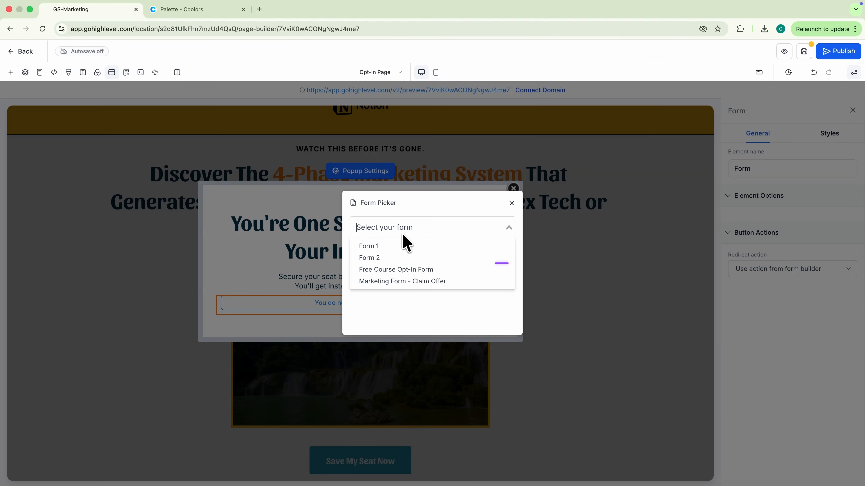
left_click(402, 270)
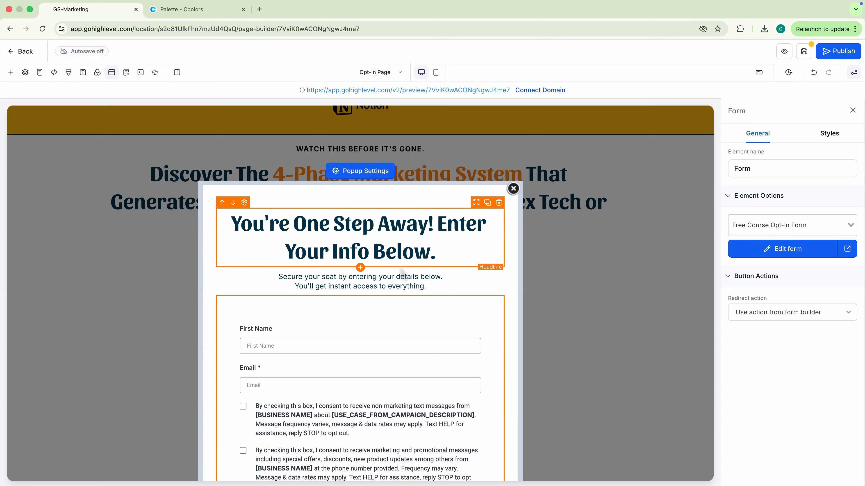
Step: Set the form's after-submit action to go to the next funnel step
scroll(402, 267, "down", 1)
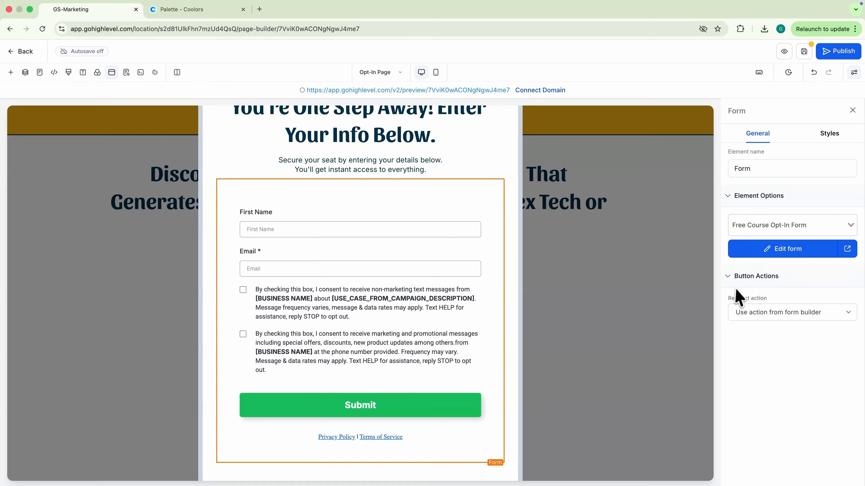
left_click(751, 313)
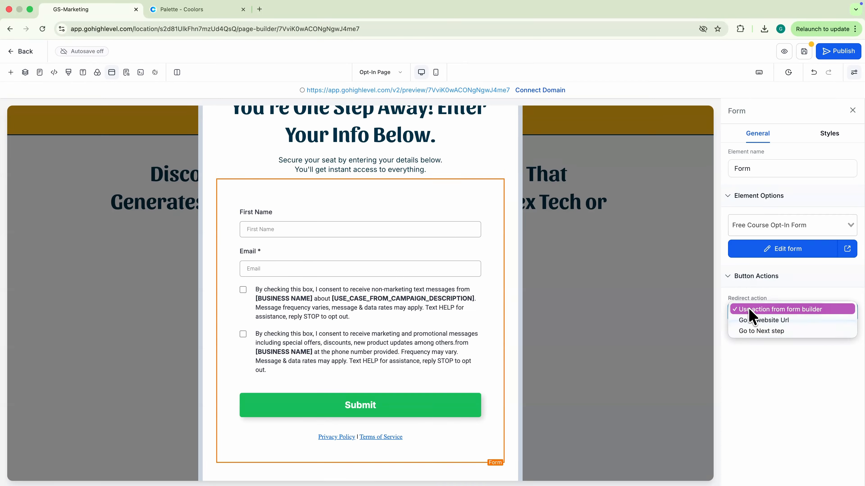
left_click(754, 333)
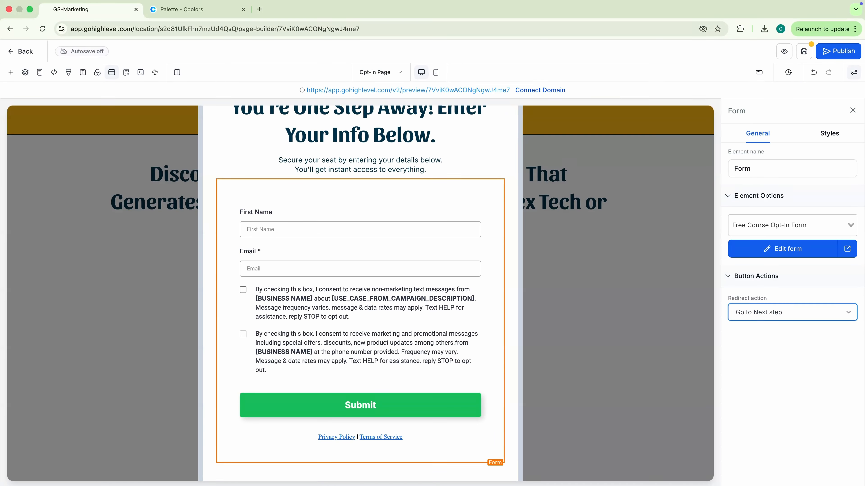
scroll(434, 284, "up", 5)
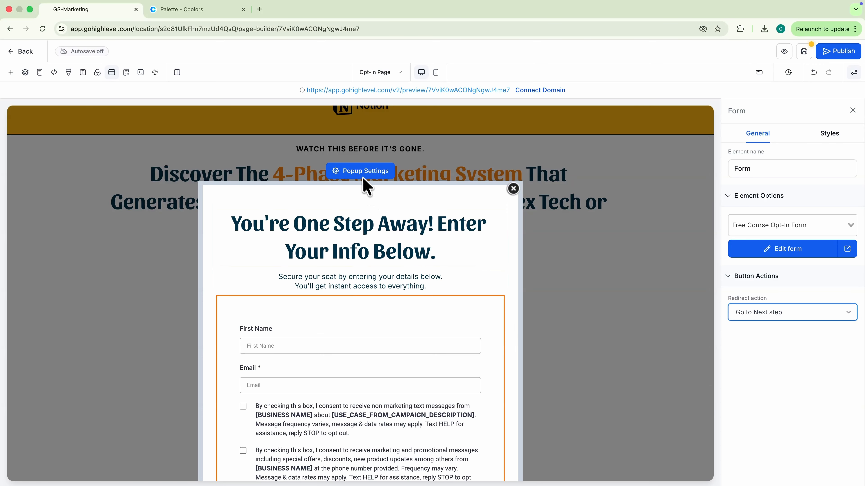
Step: Set the popup width to Small
left_click(363, 173)
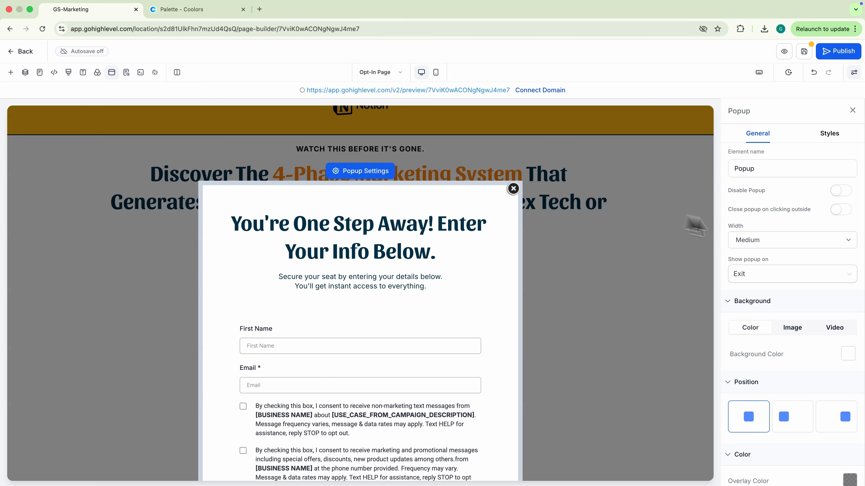
left_click(783, 240)
left_click(782, 252)
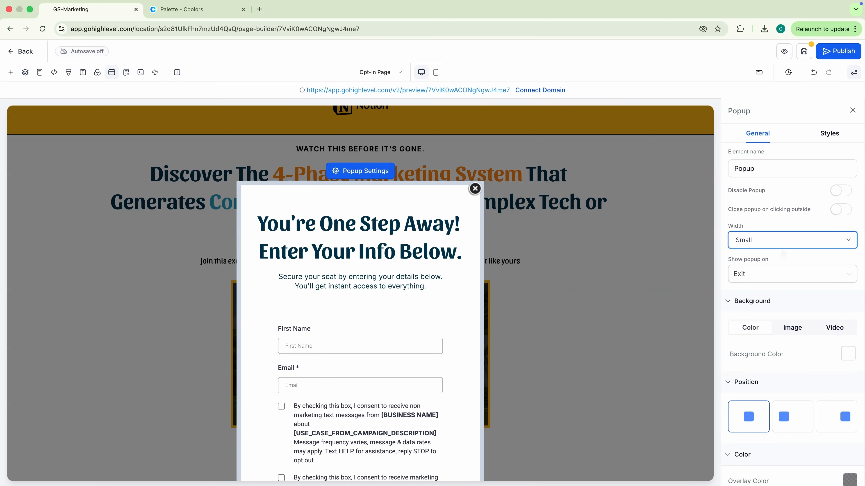
Step: Make the Save My Seat Now button open the popup
left_click(426, 246)
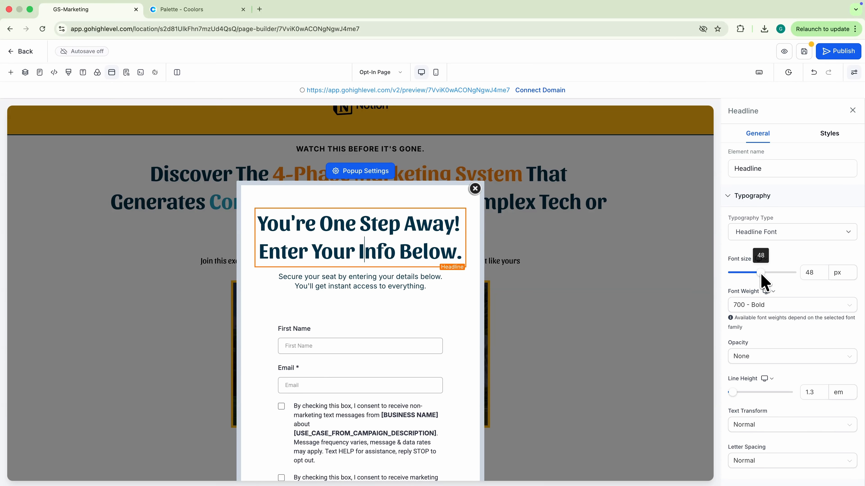
scroll(753, 429, "down", 5)
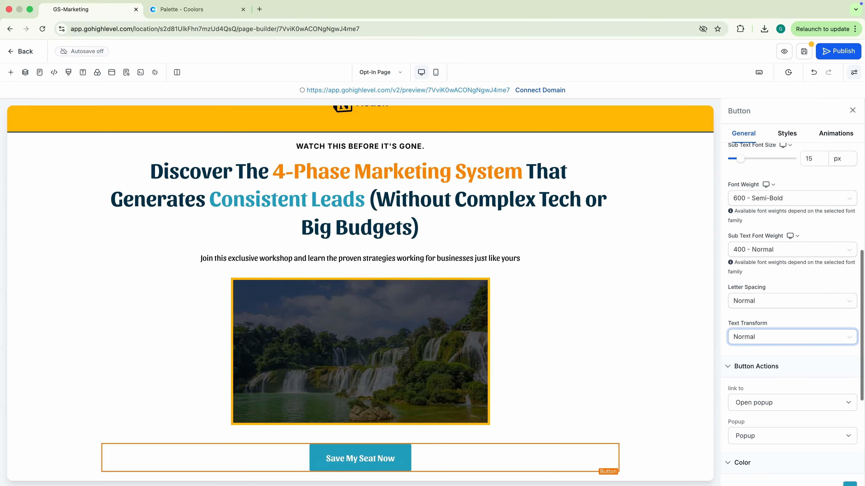
left_click(754, 430)
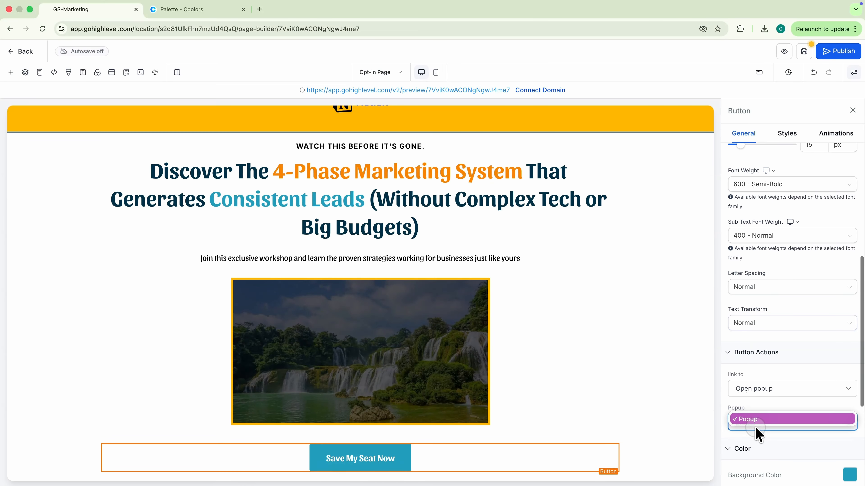
left_click(756, 419)
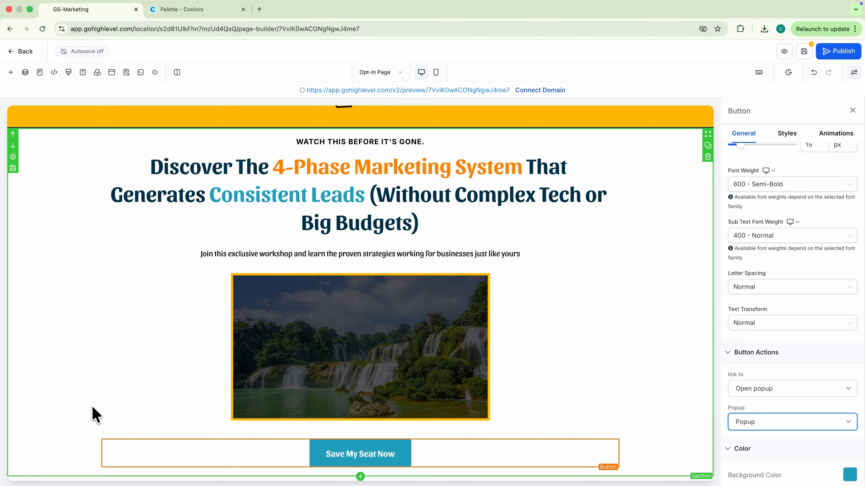
Step: Try light blue, navy and orange hero-section backgrounds, then leave it transparent
left_click(91, 406)
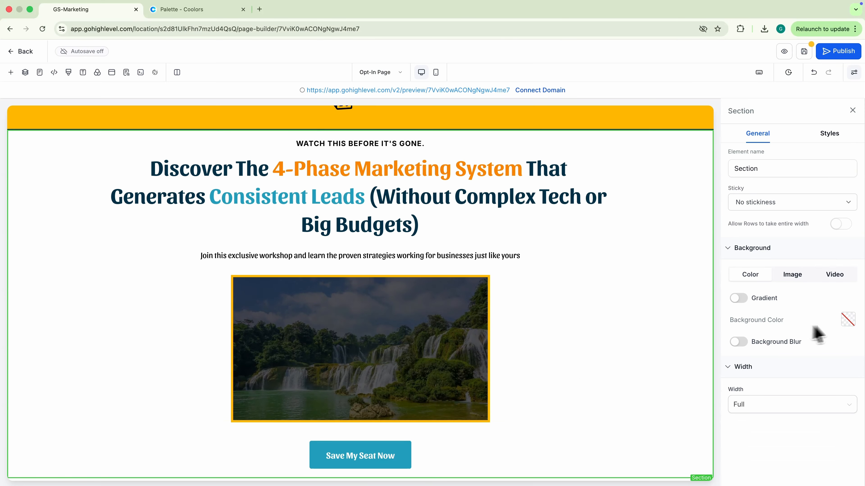
left_click(847, 320)
left_click(741, 199)
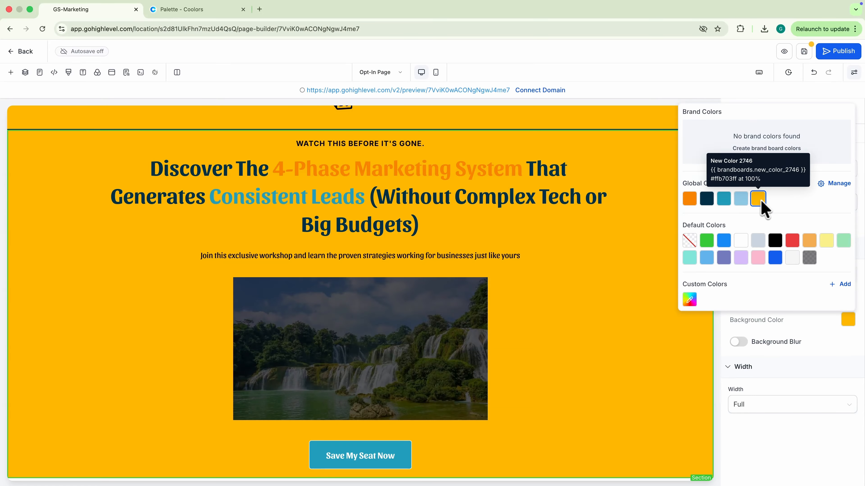
left_click(707, 199)
left_click(689, 199)
left_click(694, 240)
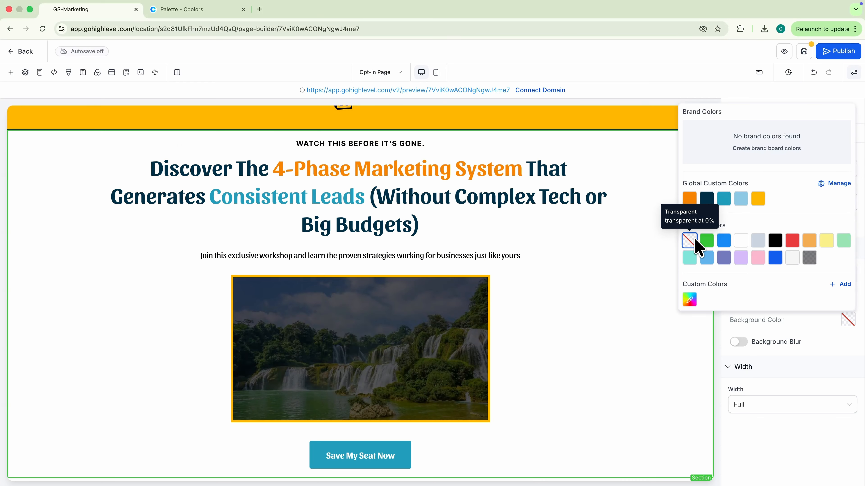
left_click(651, 390)
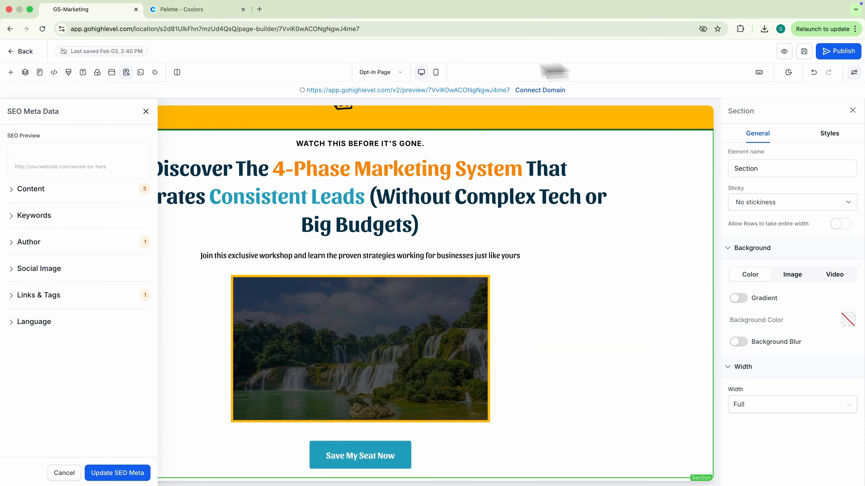
Step: On the Thank You Page, add a wide section with the headline 'You're In! Here's What Happens Next.'
left_click(388, 73)
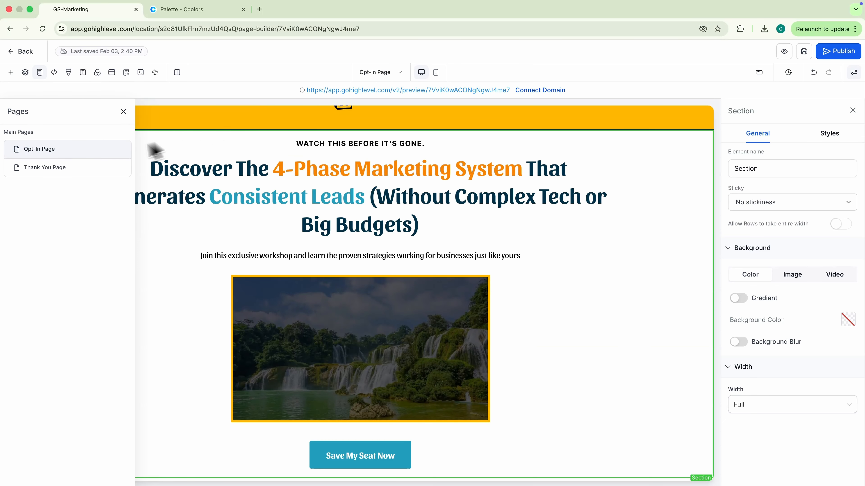
left_click(49, 166)
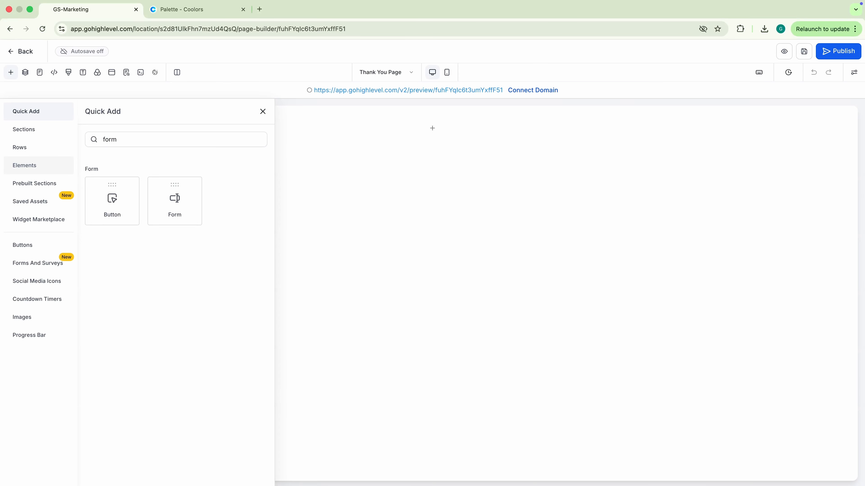
left_click(46, 133)
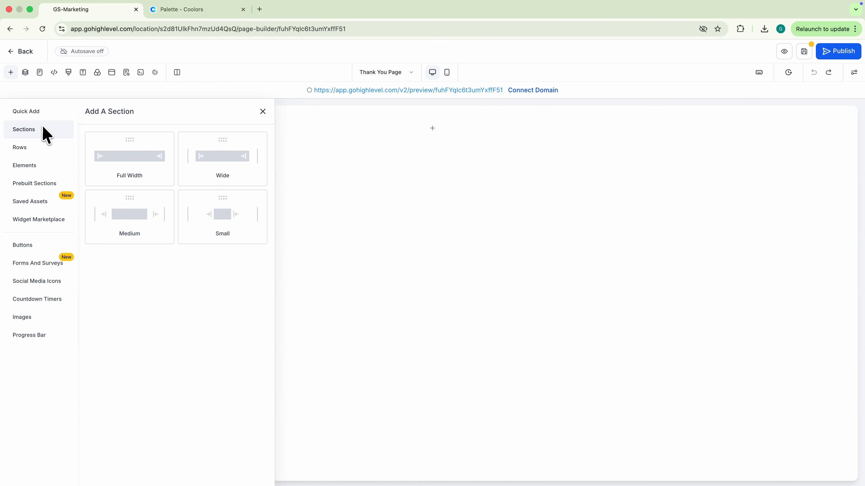
left_click(224, 169)
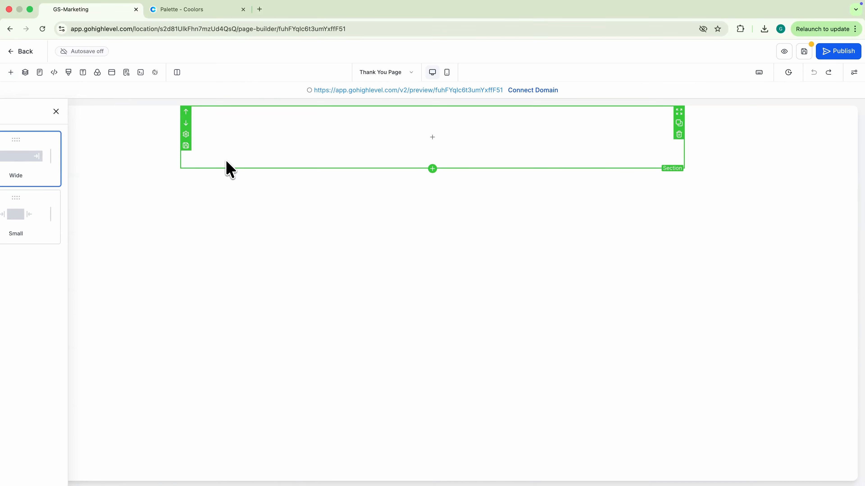
left_click(426, 139)
left_click(106, 186)
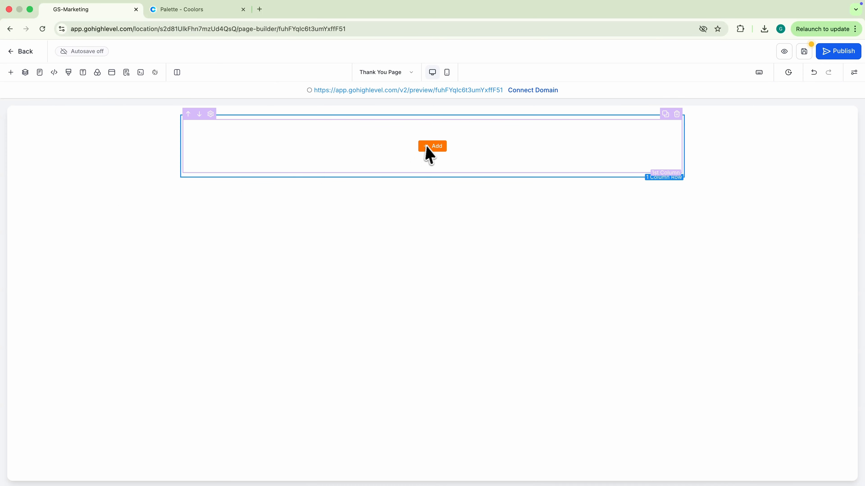
left_click(429, 147)
left_click(116, 294)
double_click(402, 140)
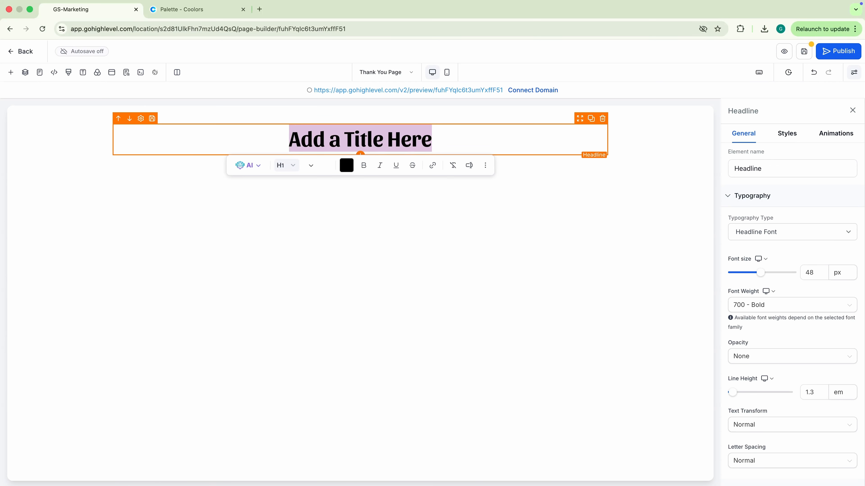
type("You're In! Here's What Happens Next")
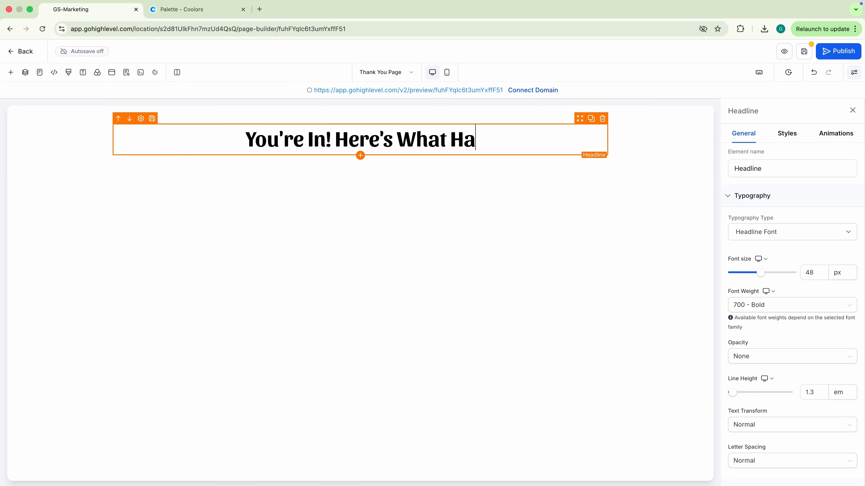
type(".")
Step: Add a larger sub-headline reading 'Check your email for your access details.'
left_click(360, 156)
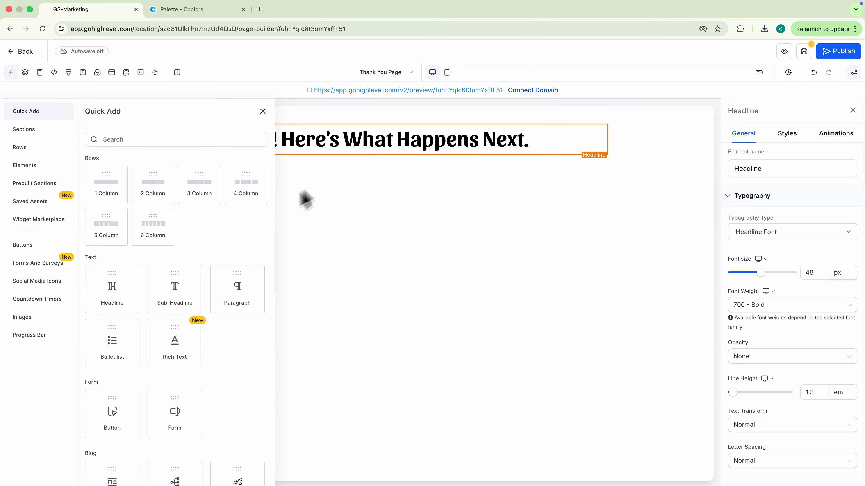
left_click(182, 293)
triple_click(320, 172)
type("Check")
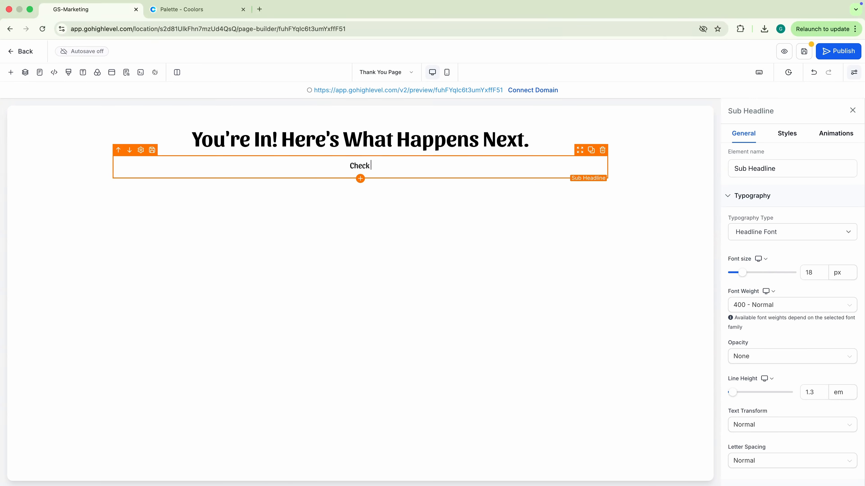
type(" your email for your access details.")
triple_click(324, 169)
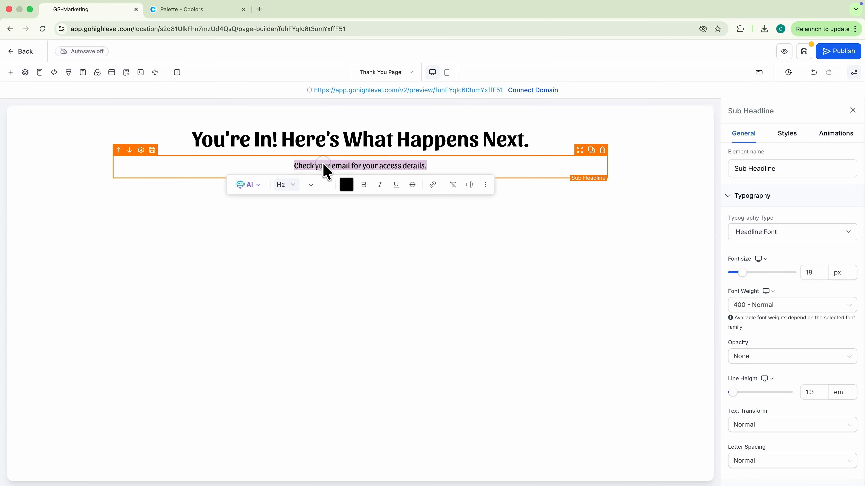
left_click_drag(727, 272, 744, 273)
left_click(378, 201)
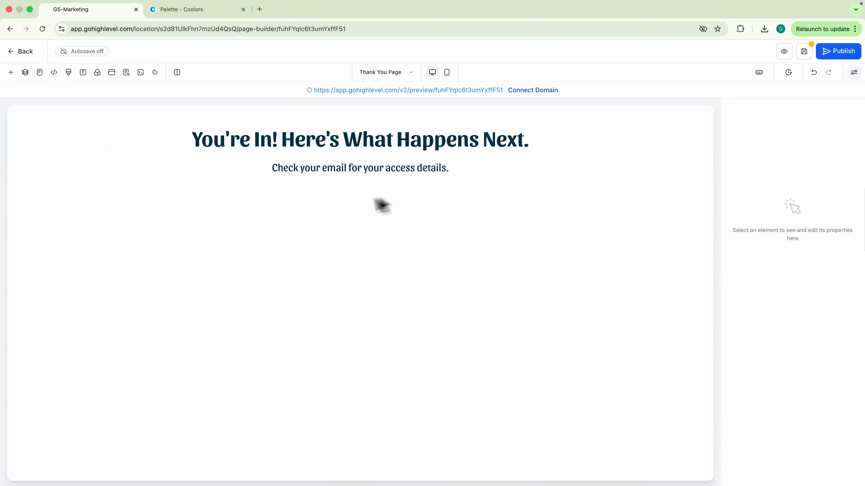
Step: Add a paragraph below the sub-headline for the dark next-steps section
left_click(360, 200)
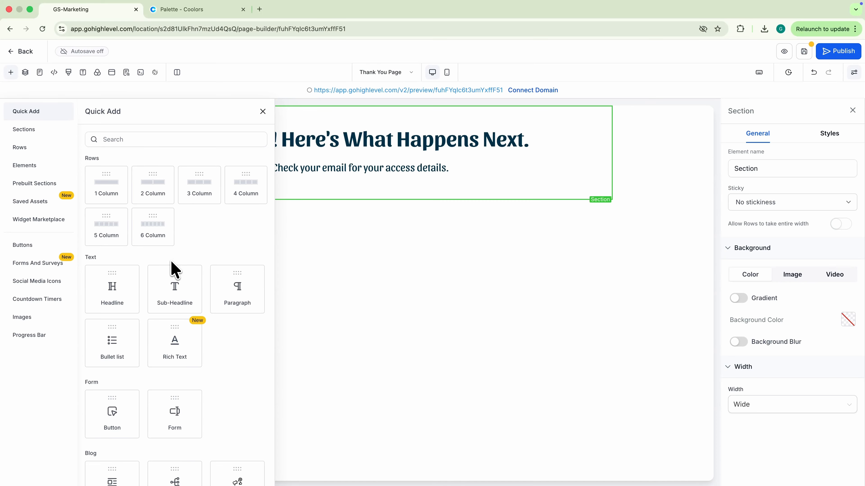
left_click(257, 305)
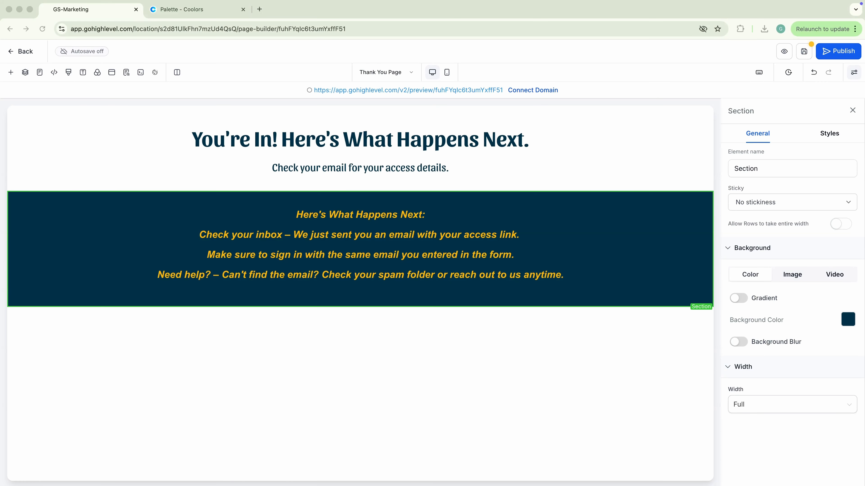
left_click(360, 329)
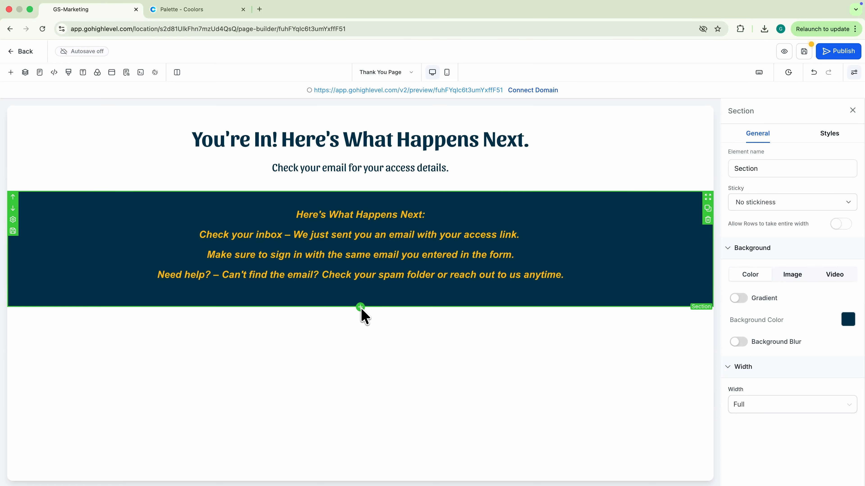
Step: Place a 'Having Issues? Contact Support' button below the dark section, linked to the support email address
left_click(360, 307)
scroll(147, 359, "down", 3)
left_click_drag(145, 357, 360, 337)
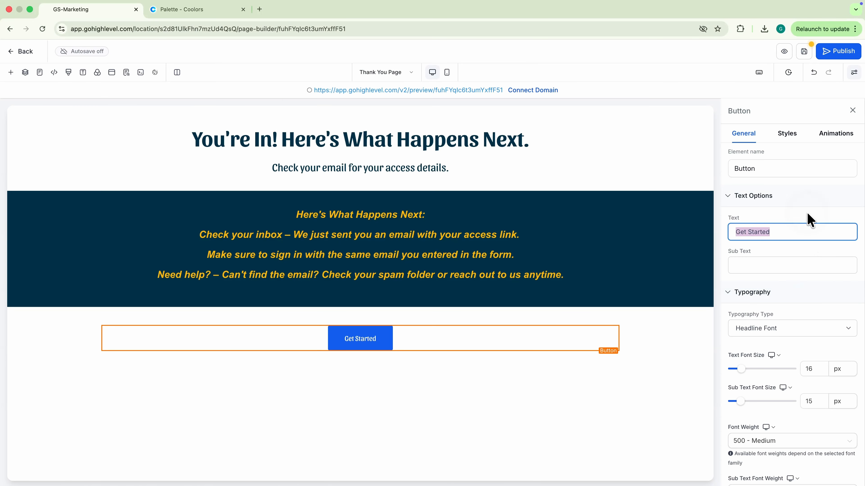
type("Having")
left_click(801, 253)
scroll(801, 307, "down", 5)
left_click(792, 259)
left_click(743, 351)
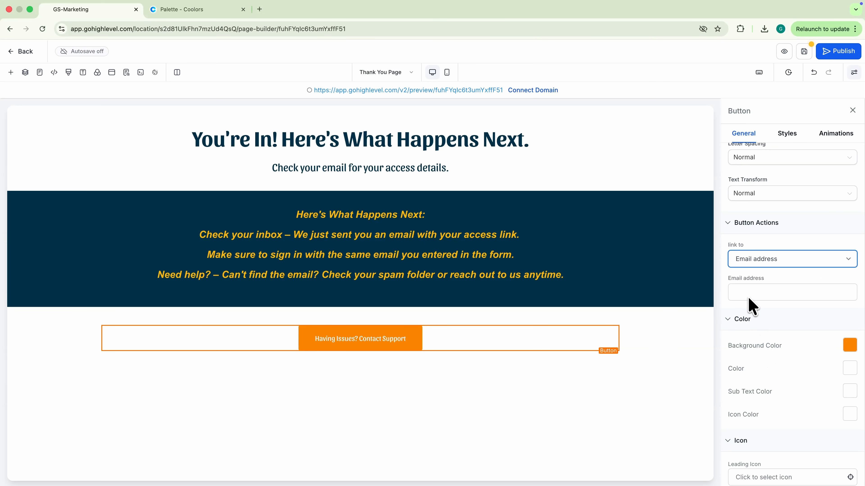
left_click(748, 298)
type("support@email.com")
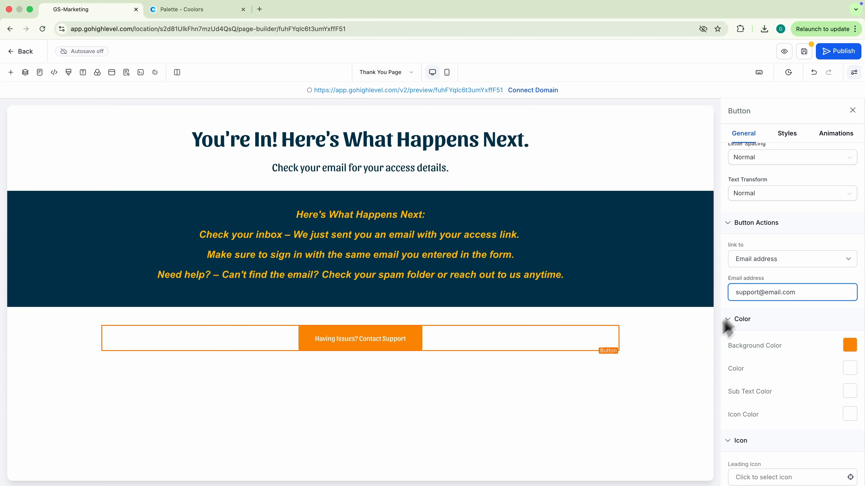
left_click(689, 359)
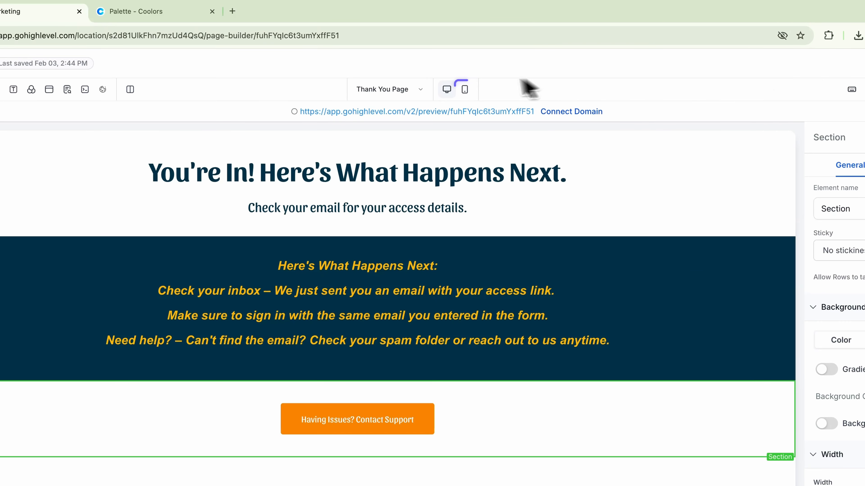
Step: In mobile view, shrink the Thank You Page headline, sub-headline (20 px) and paragraph, then save
left_click(466, 90)
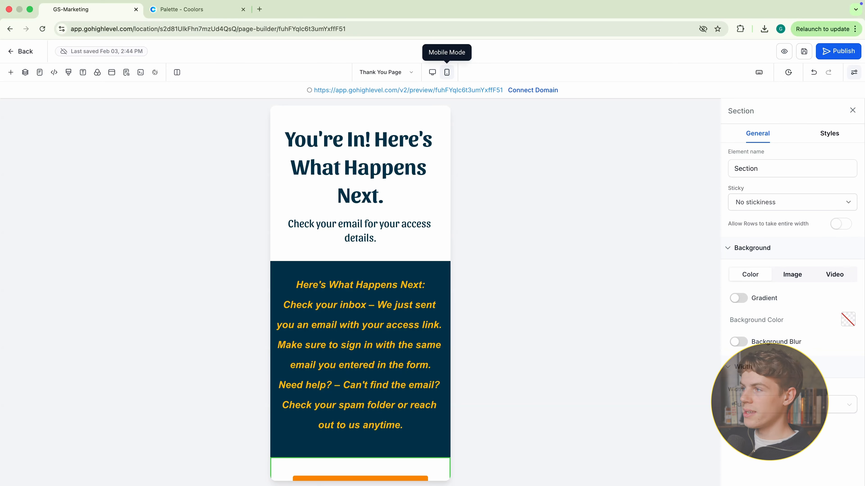
left_click(406, 166)
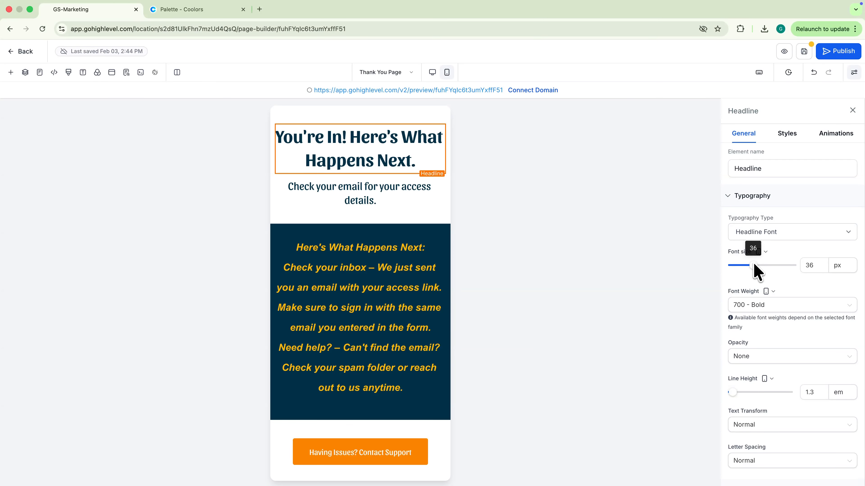
left_click(361, 191)
left_click_drag(751, 265, 743, 266)
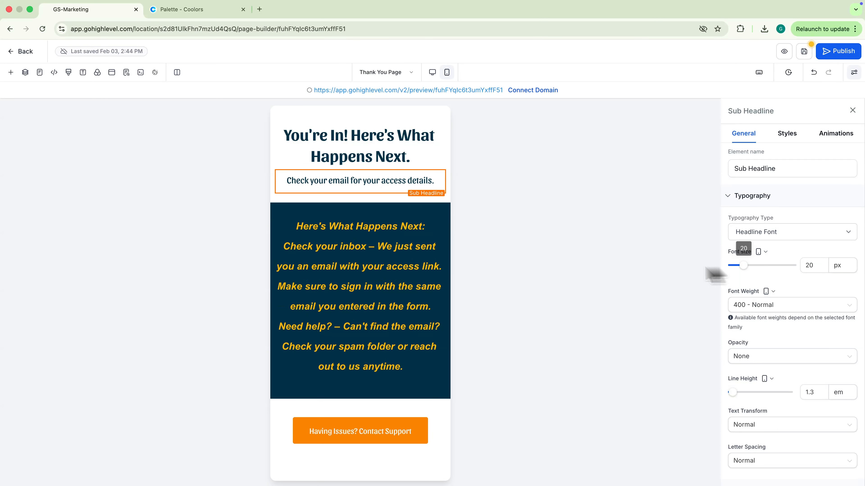
left_click(336, 298)
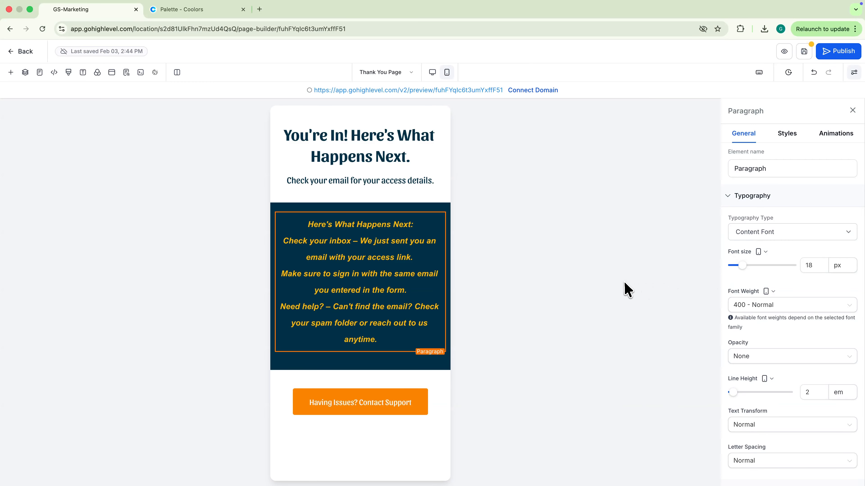
left_click(803, 52)
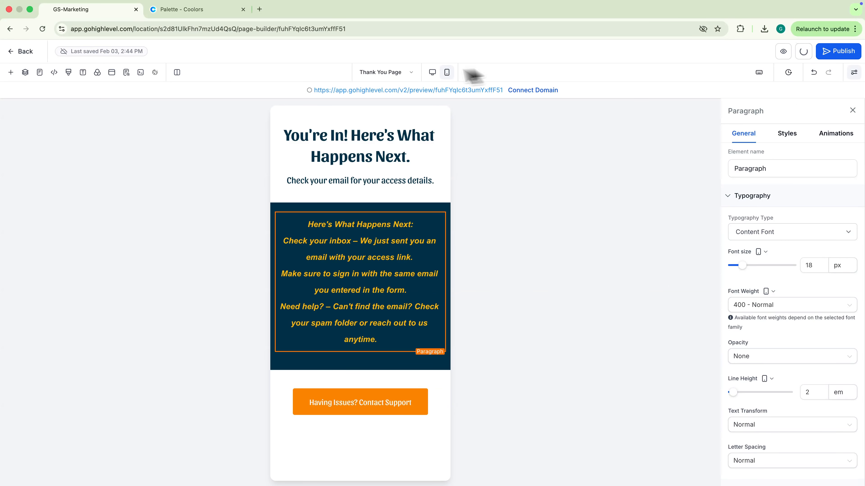
Step: Shrink the Opt-In Page headline, sub-headline and paragraph for mobile, then return to the funnel steps
left_click(40, 72)
left_click(29, 150)
left_click(436, 72)
left_click(357, 232)
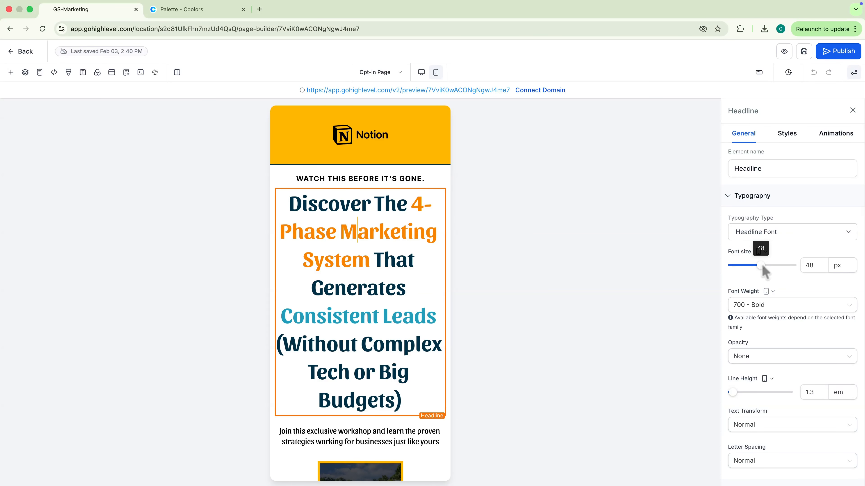
left_click_drag(762, 265, 739, 265)
left_click(361, 299)
left_click(361, 179)
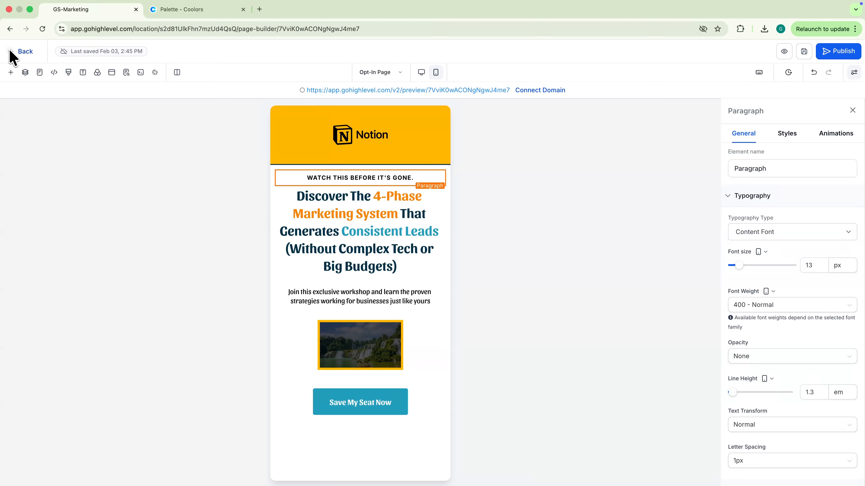
left_click(14, 52)
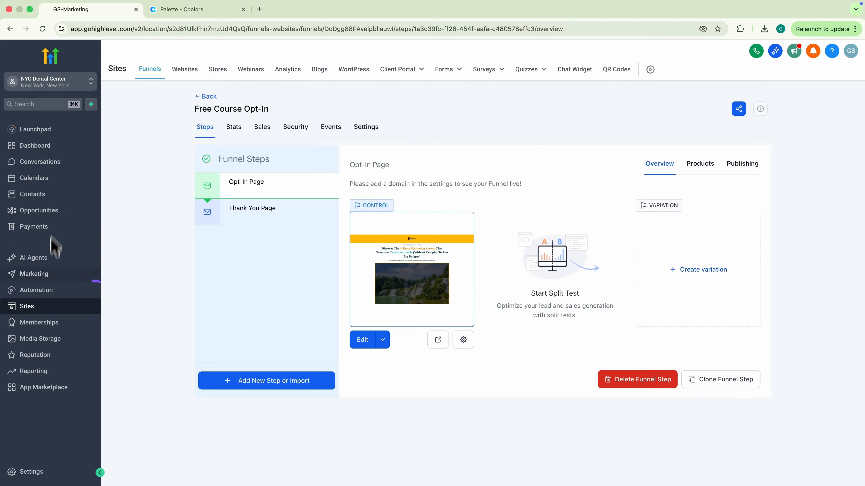
Step: Create a new workflow from scratch named 'Free Course Opt-In'
left_click(51, 291)
left_click(771, 106)
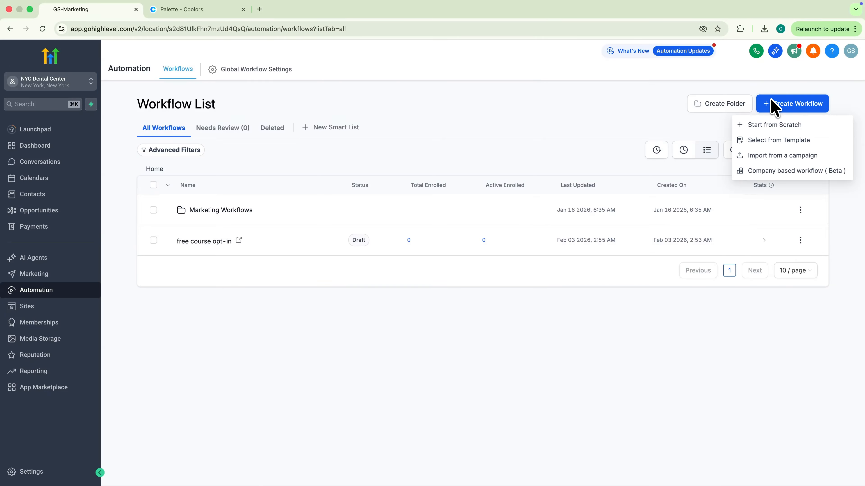
left_click(769, 125)
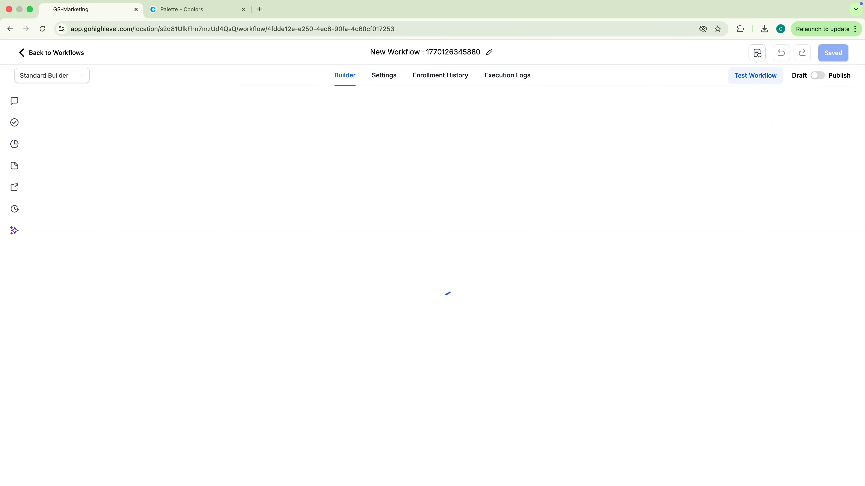
left_click(487, 52)
type("Free Course Opt")
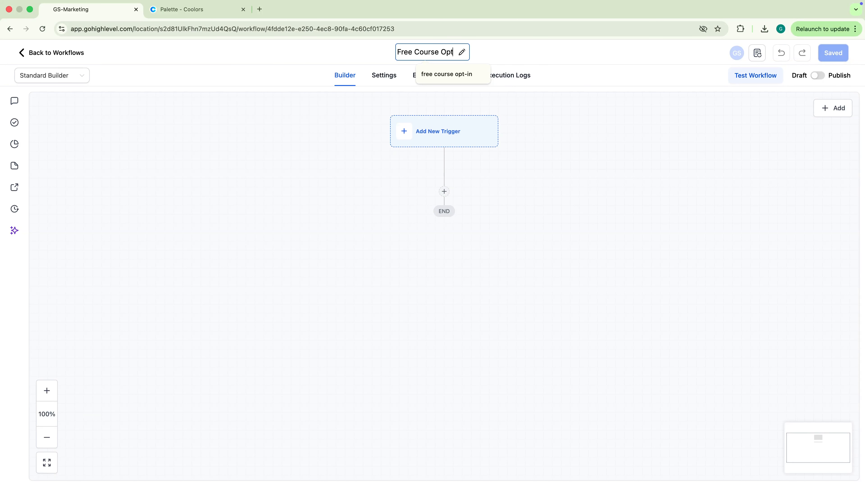
type("-In")
key("Return")
Step: Add a Form Submitted trigger filtered to the Free Course Opt-In Form
left_click(421, 130)
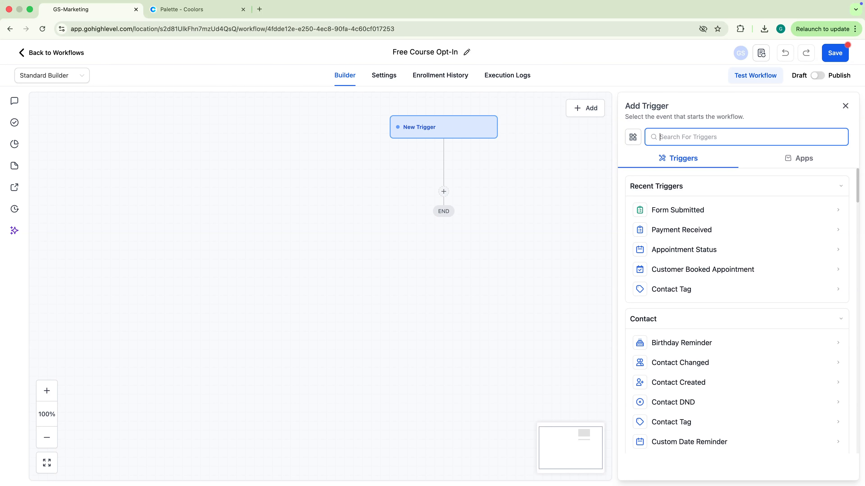
type("form")
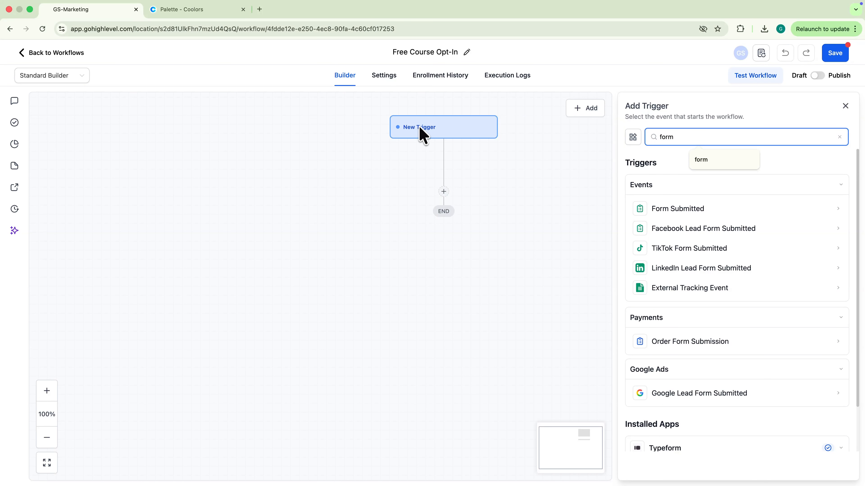
left_click(677, 209)
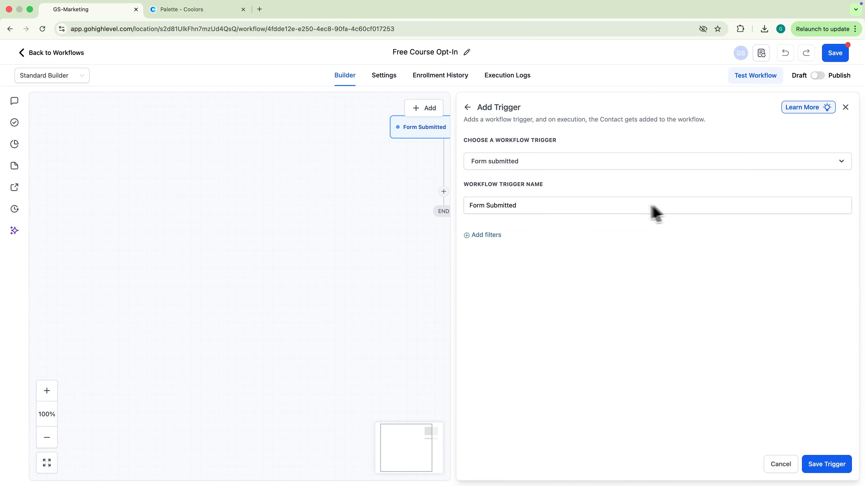
left_click(489, 240)
left_click(485, 246)
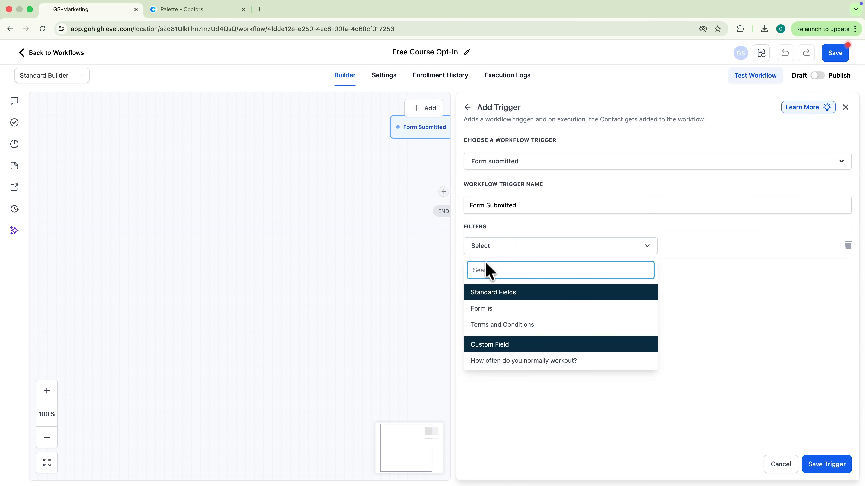
left_click(484, 308)
left_click(684, 249)
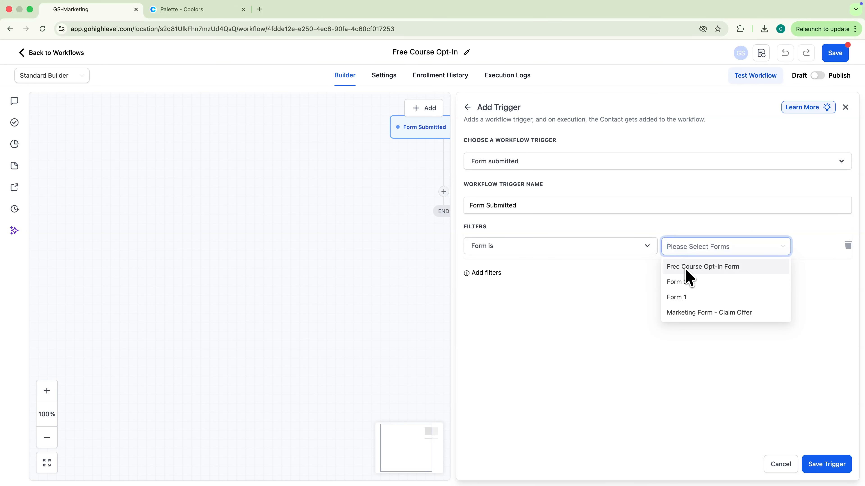
left_click(827, 464)
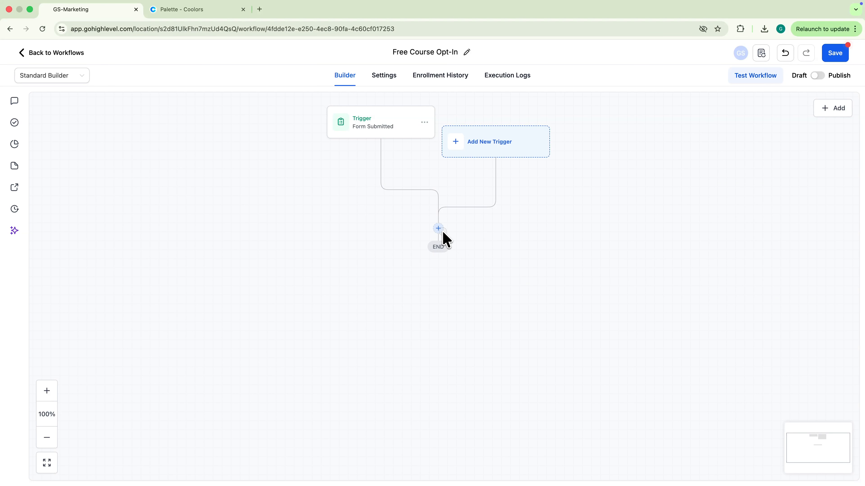
Step: Add an Add Contact Tag action applying the 'free course lead' tag
left_click(443, 233)
type("tag")
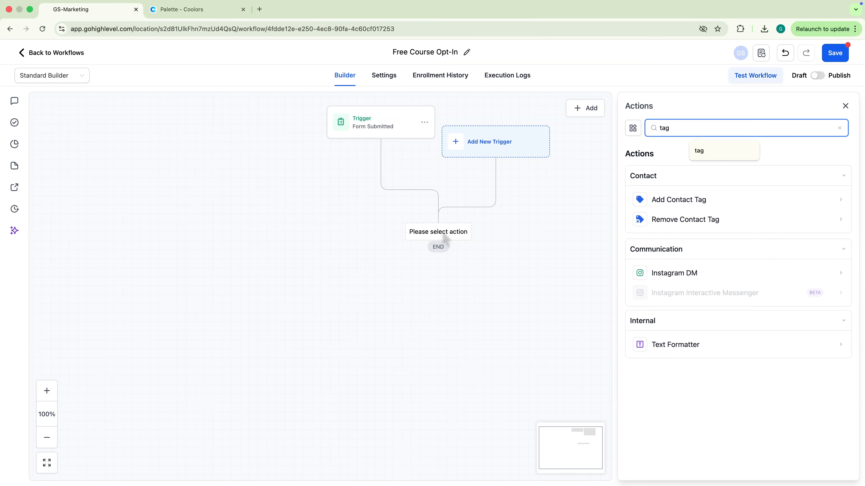
type("f")
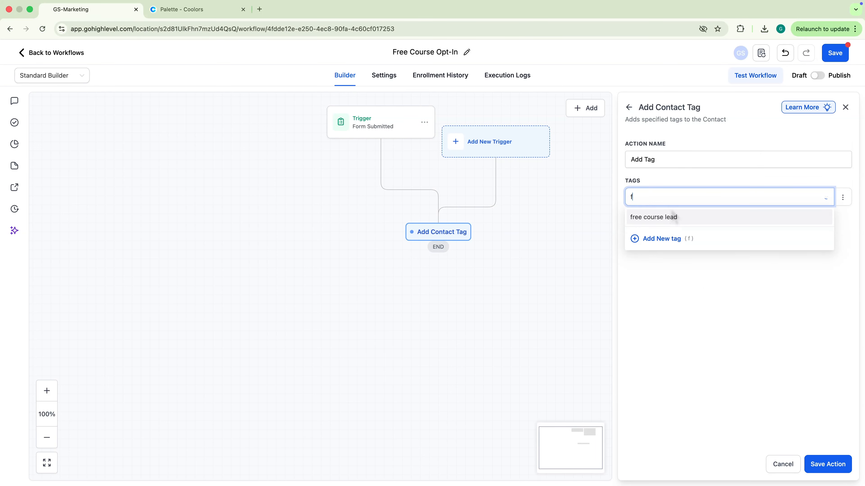
type("ree course lead")
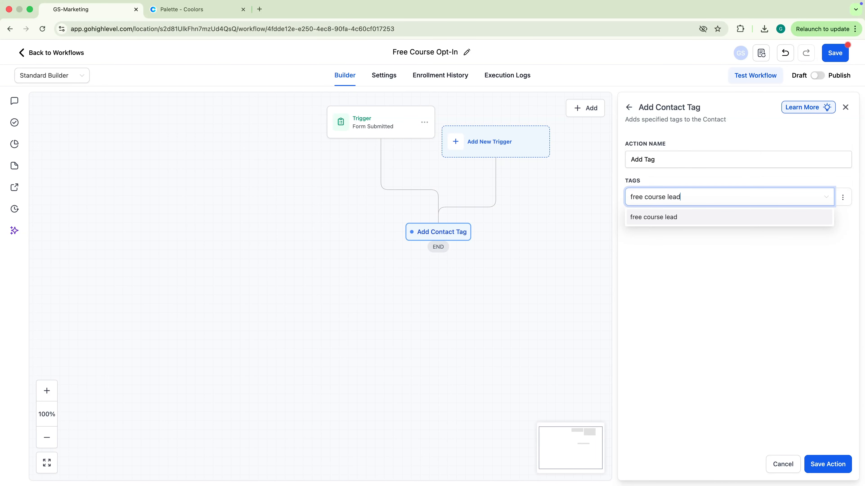
left_click(669, 218)
left_click(702, 271)
left_click(822, 464)
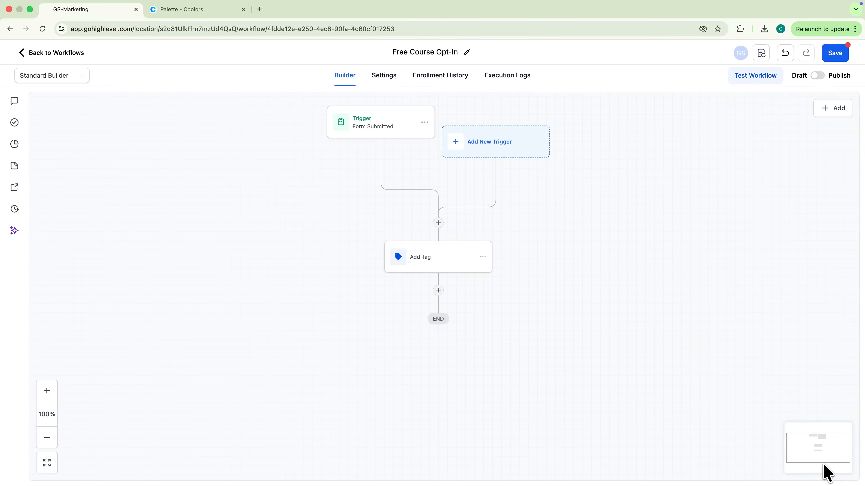
Step: Publish the workflow and save it
scroll(818, 455, "up", 1)
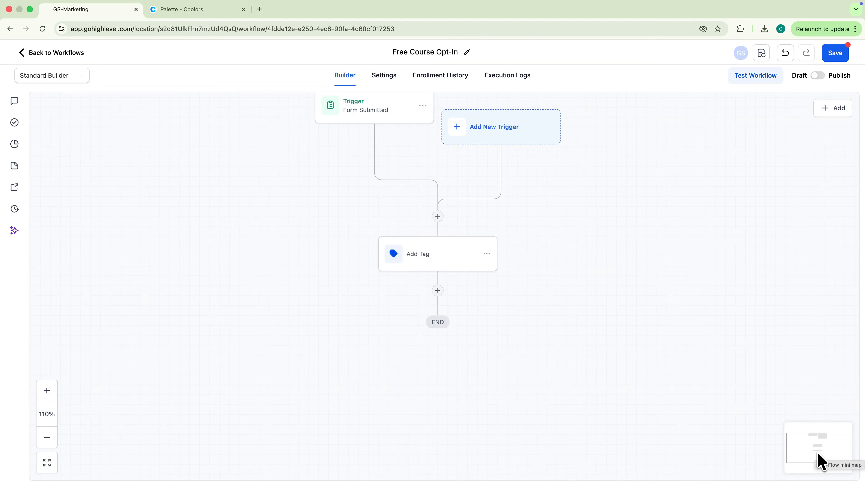
scroll(822, 463, "down", 3)
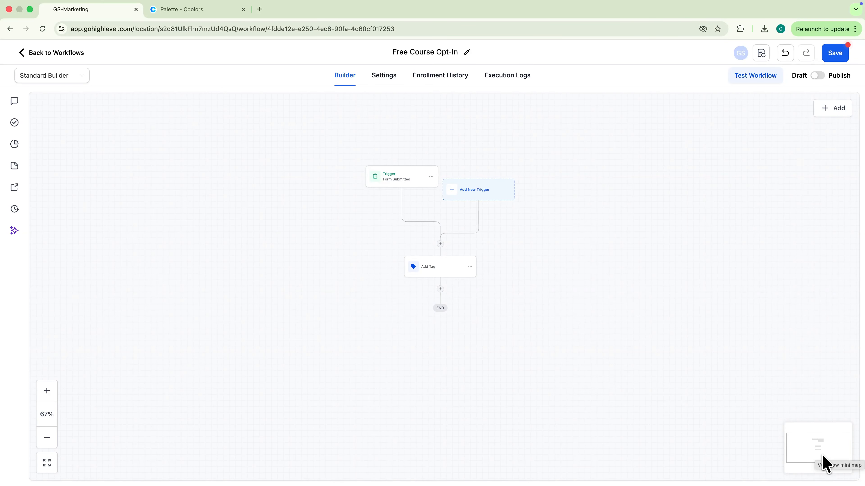
left_click(817, 75)
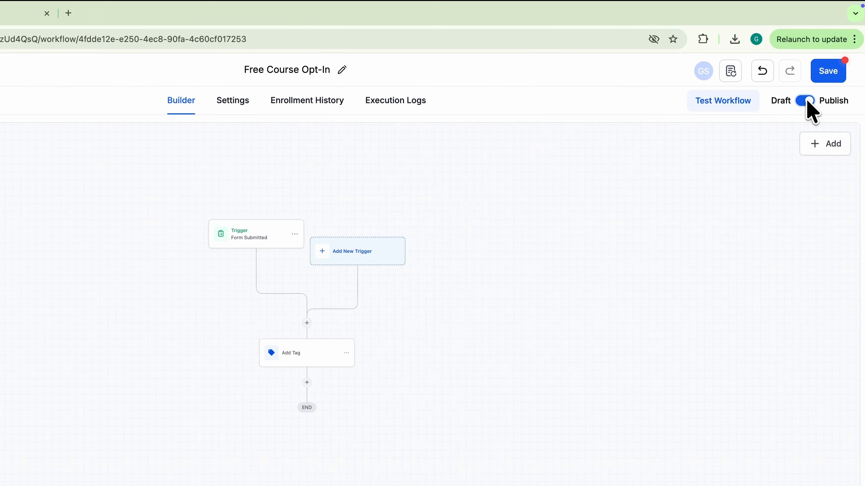
left_click(832, 58)
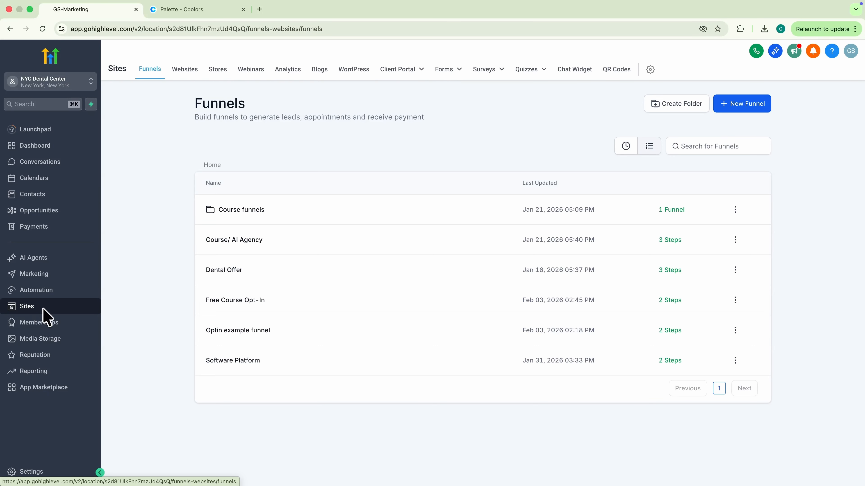
Step: Set the funnel's domain to funnel.danistutorials.online with path /free-training and save the settings
left_click(246, 306)
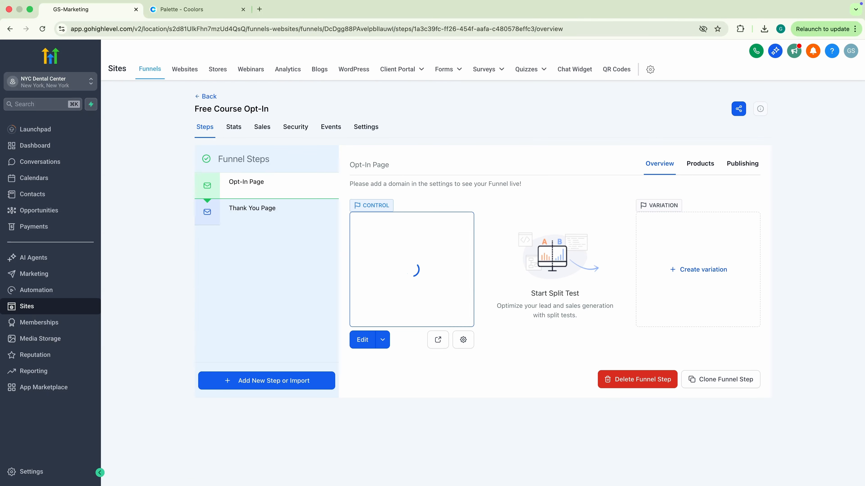
left_click(361, 129)
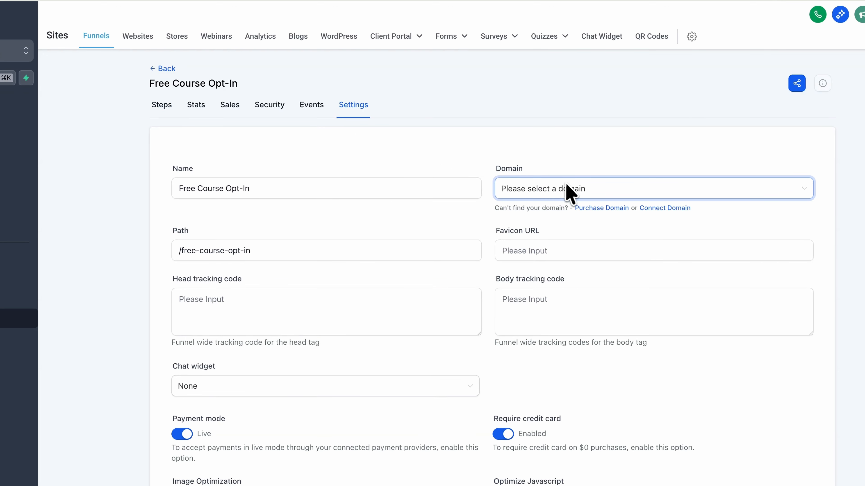
left_click(574, 193)
left_click(567, 234)
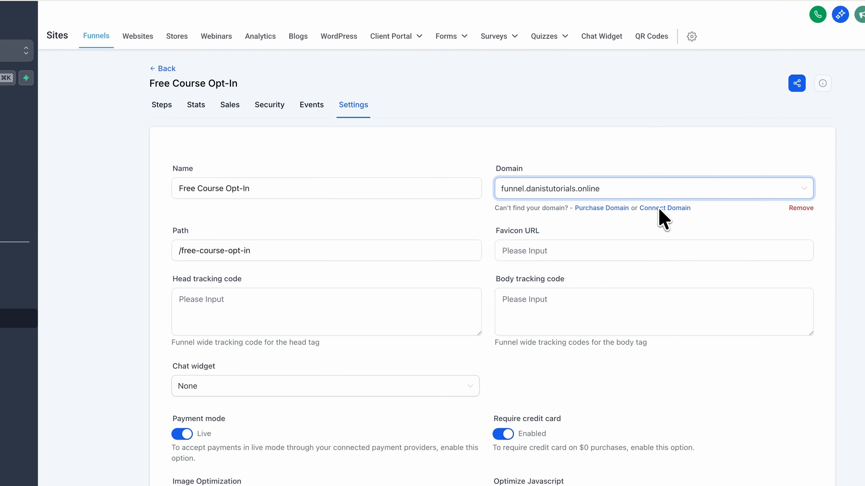
left_click(278, 255)
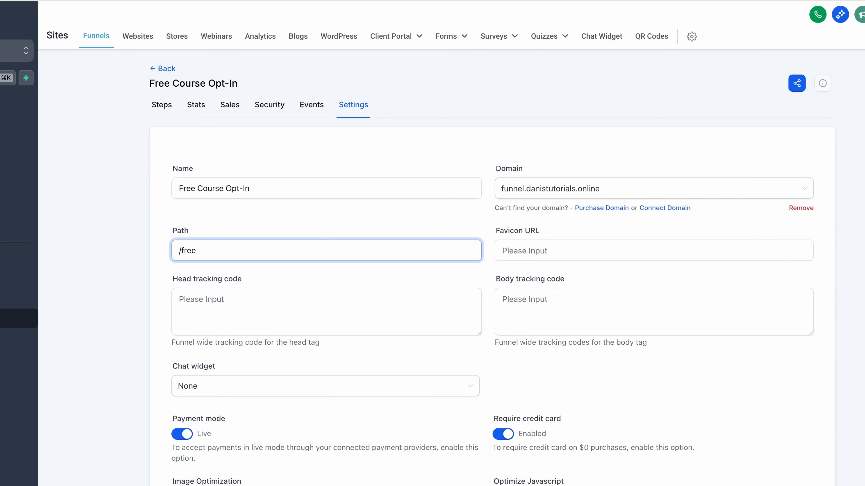
scroll(382, 325, "down", 5)
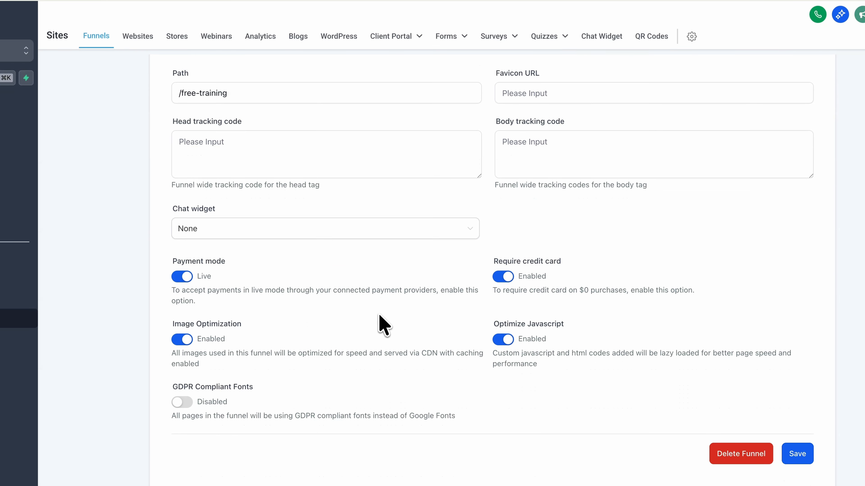
left_click(795, 454)
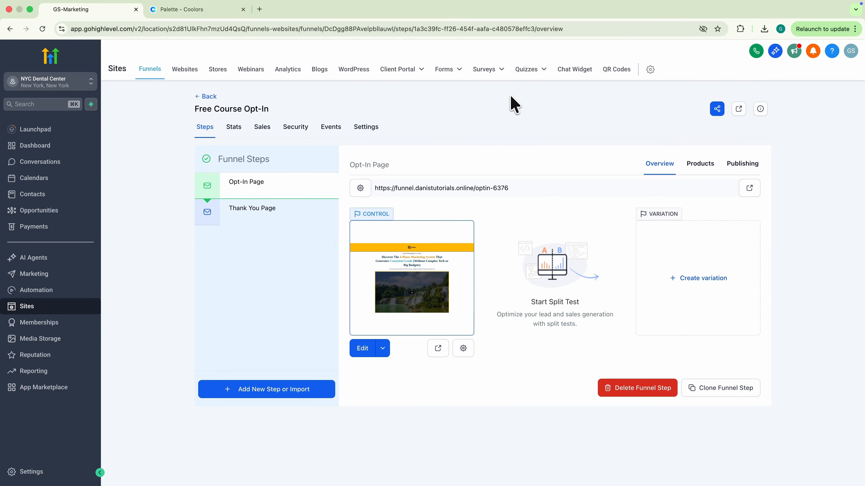
Step: Open the live opt-in page, launch the popup, and submit a test first name and email
left_click(438, 348)
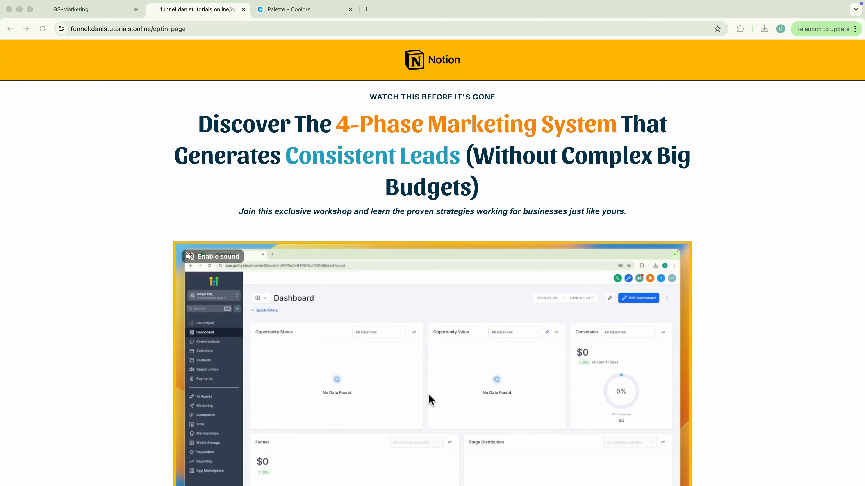
scroll(428, 394, "down", 6)
scroll(421, 309, "down", 2)
left_click(427, 304)
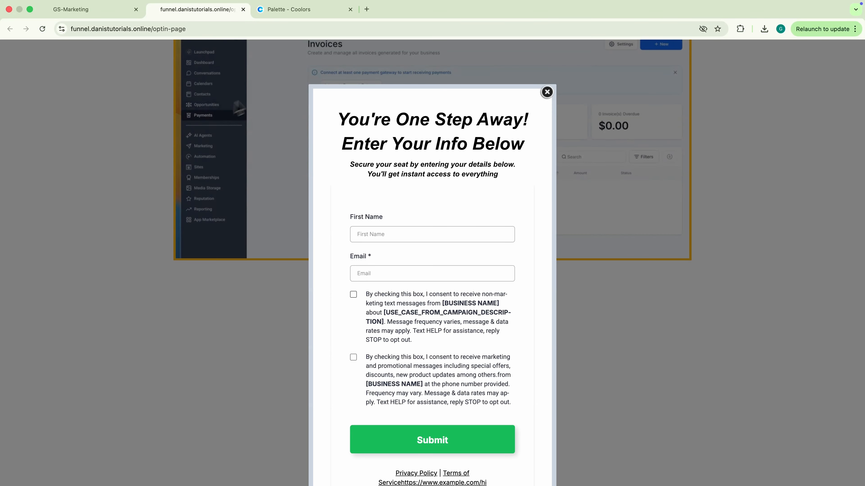
left_click(427, 236)
type("dani")
key("Tab")
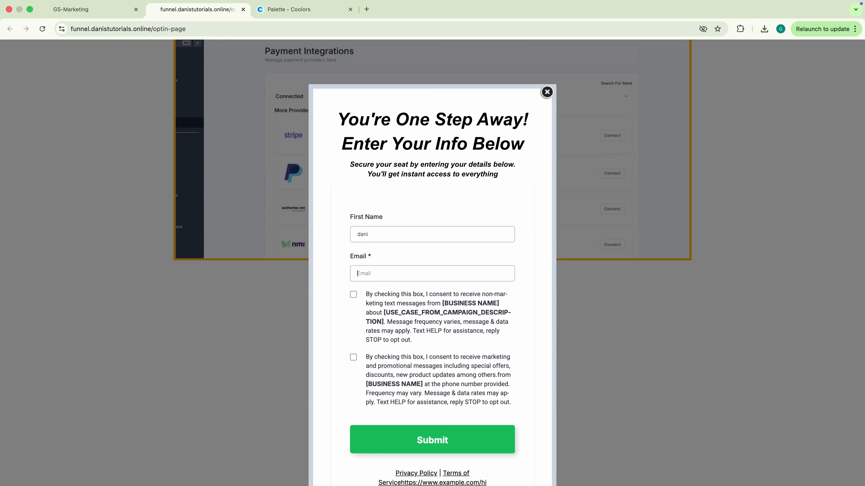
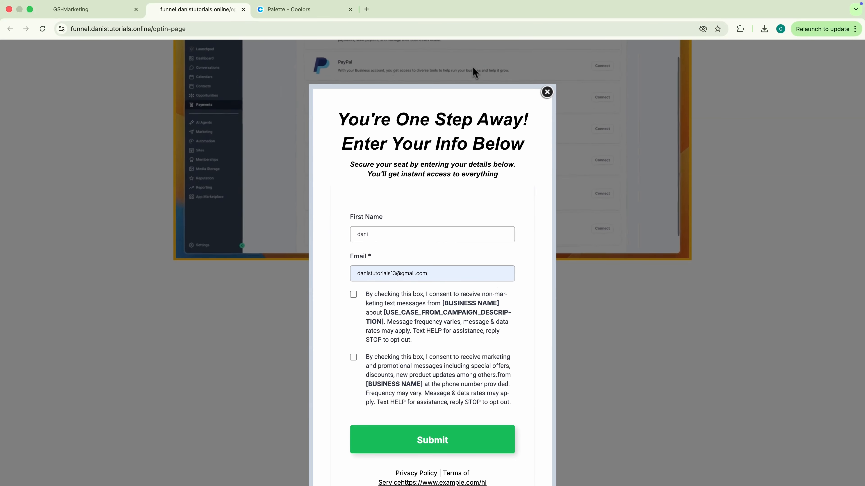
left_click(408, 443)
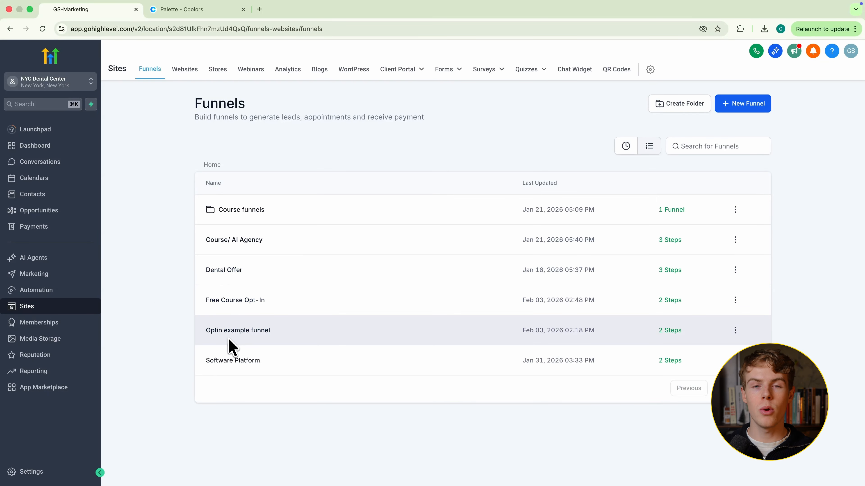
Step: Open the Free Course Opt-In funnel from the Funnels list and start adding a new step
left_click(238, 300)
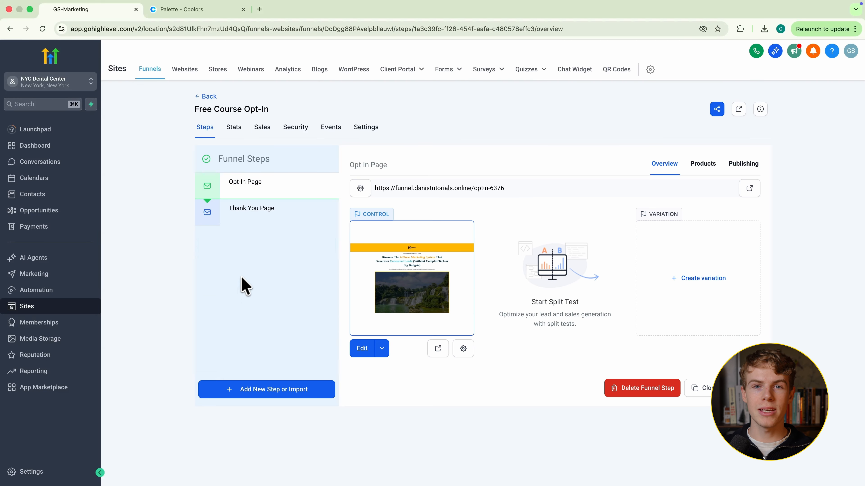
left_click(255, 392)
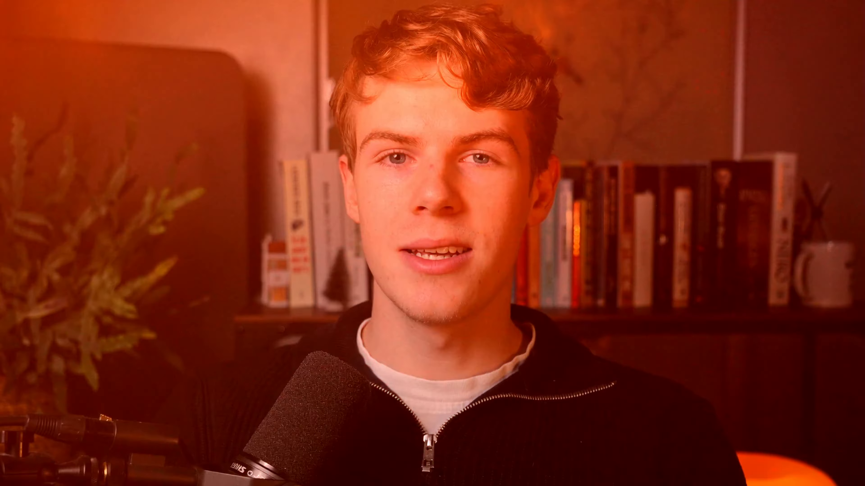